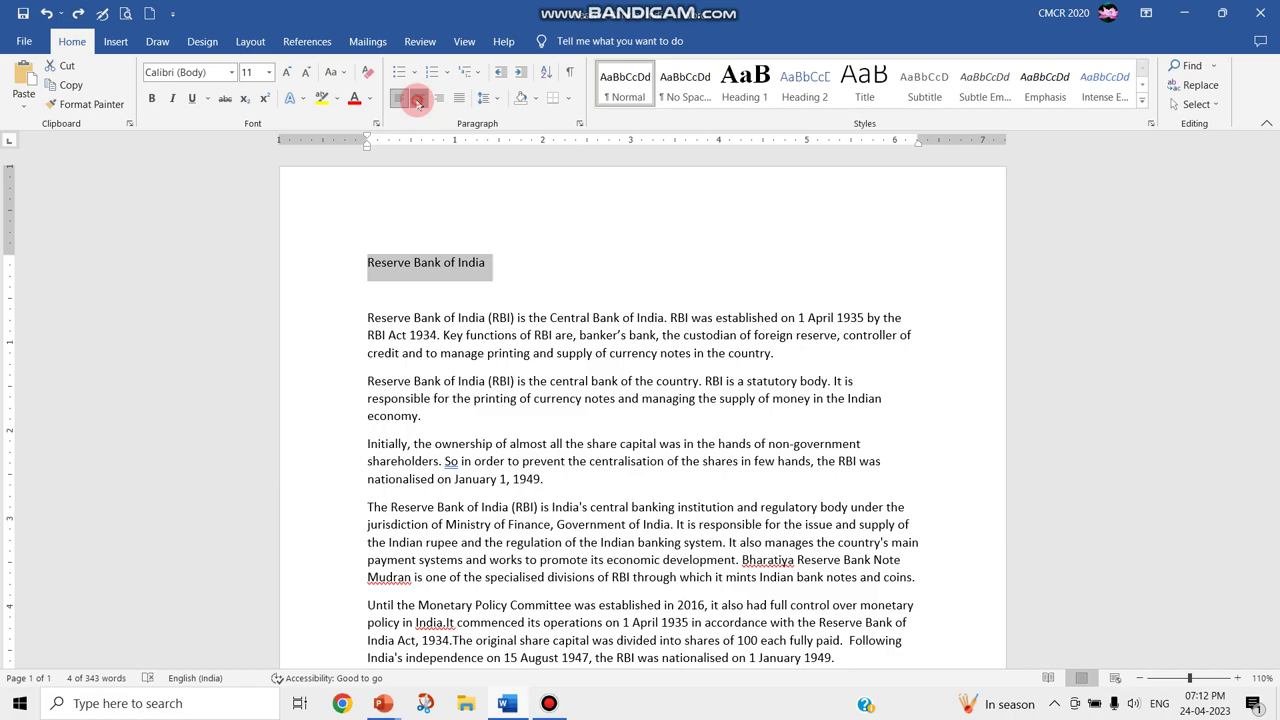
Center the 'Reserve Bank of India' title, make it bold and grow it to 14 pt
{"action": "left_click", "coordinate": [418, 100]}
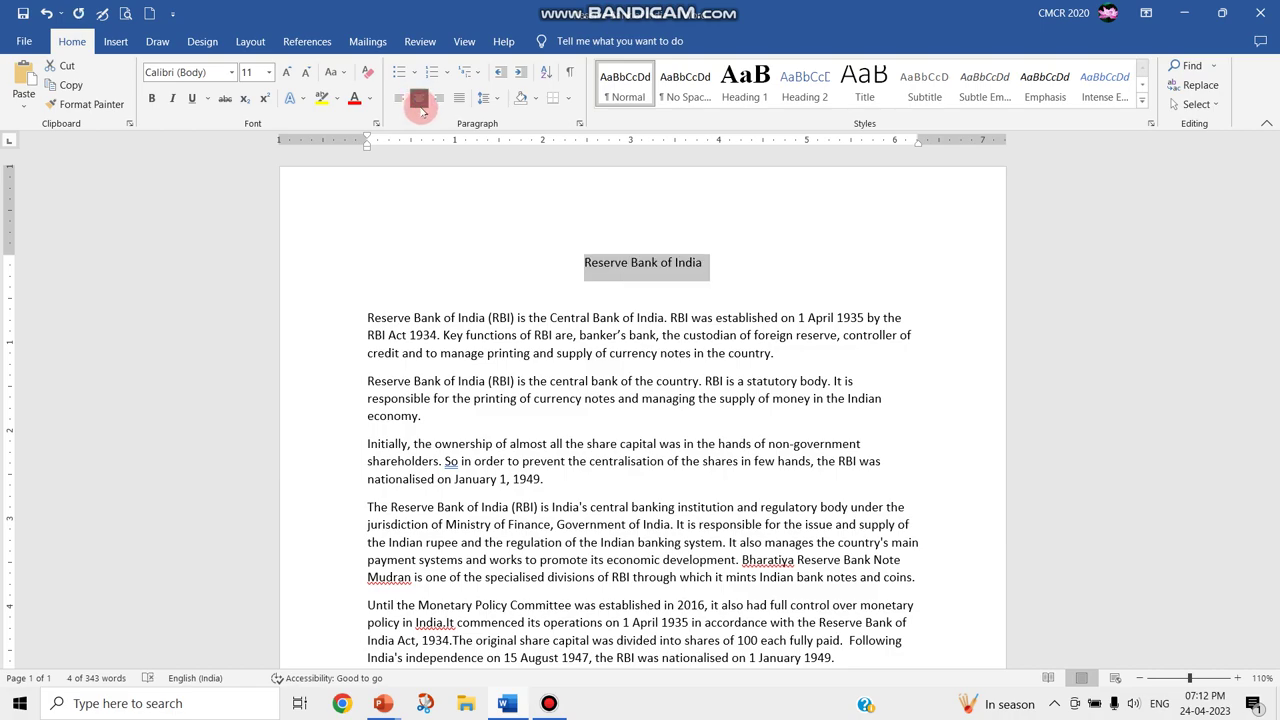
{"action": "left_click", "coordinate": [151, 98]}
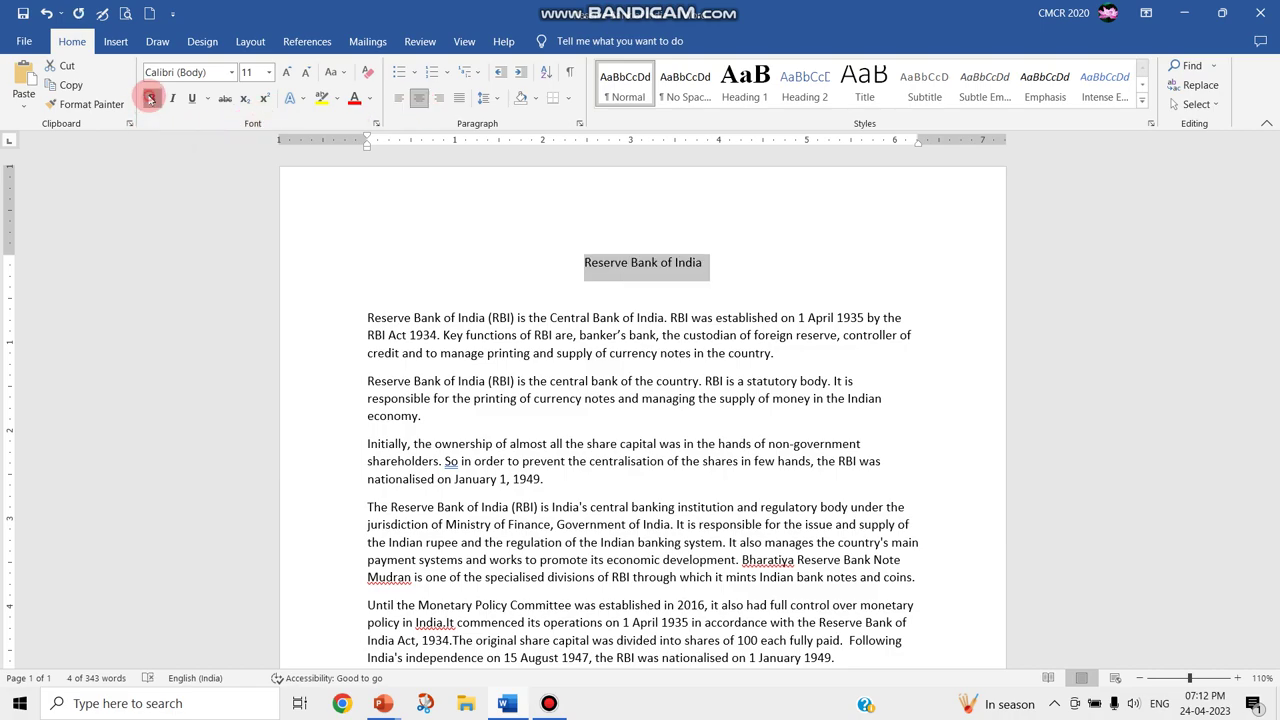
{"action": "left_click", "coordinate": [287, 72]}
{"action": "left_click", "coordinate": [287, 72]}
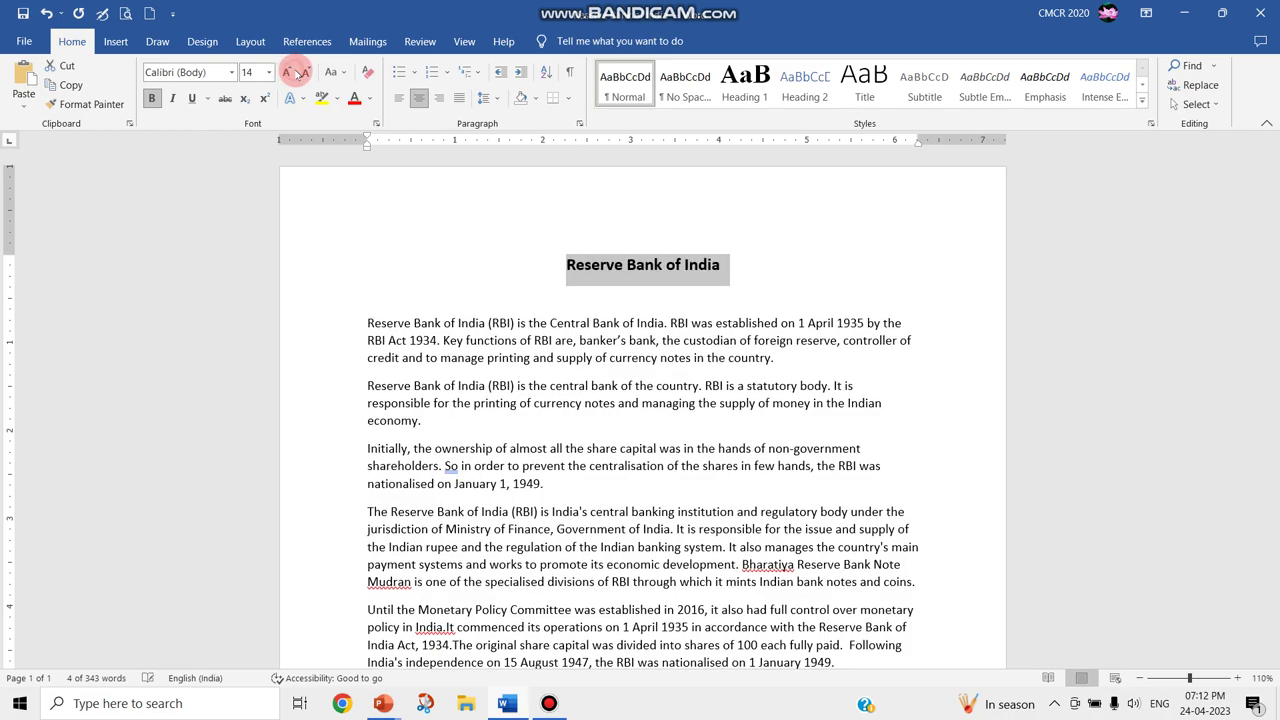
Select the whole first body paragraph
{"action": "left_click_drag", "start_coordinate": [357, 323], "coordinate": [888, 397]}
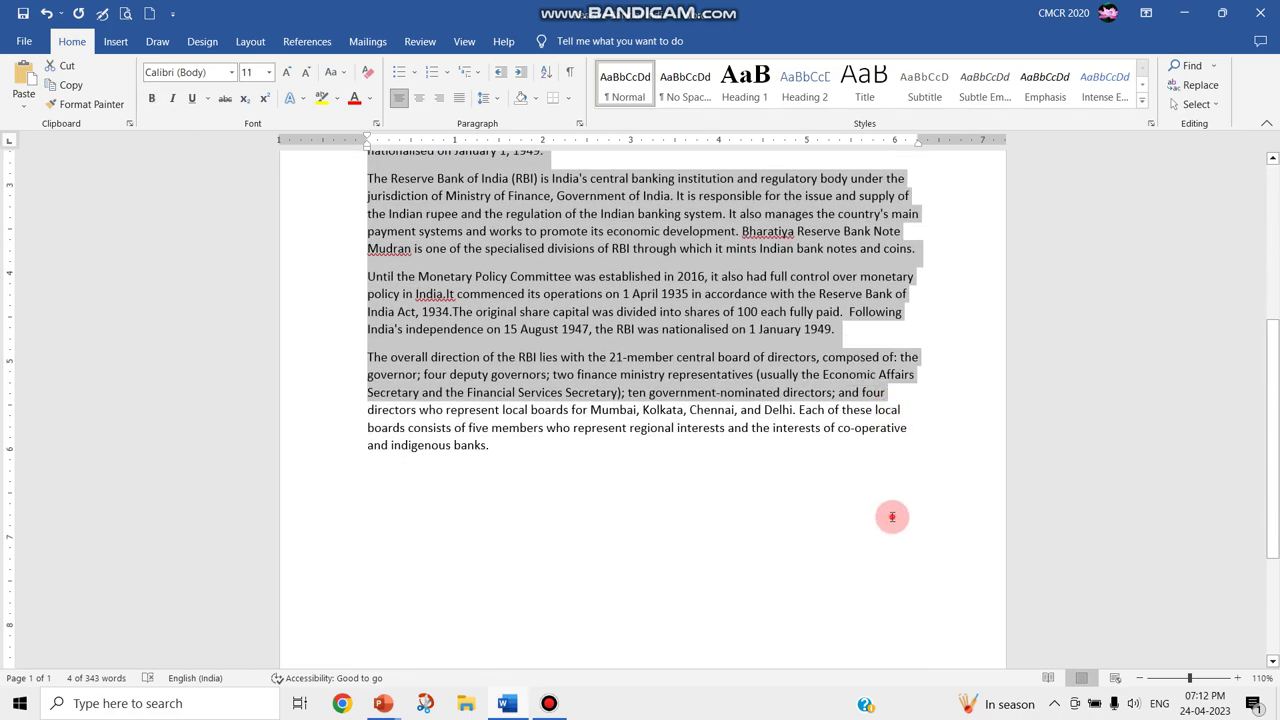
{"action": "left_click", "coordinate": [891, 514]}
{"action": "scroll", "coordinate": [1275, 418], "scroll_direction": "up", "scroll_amount": 5}
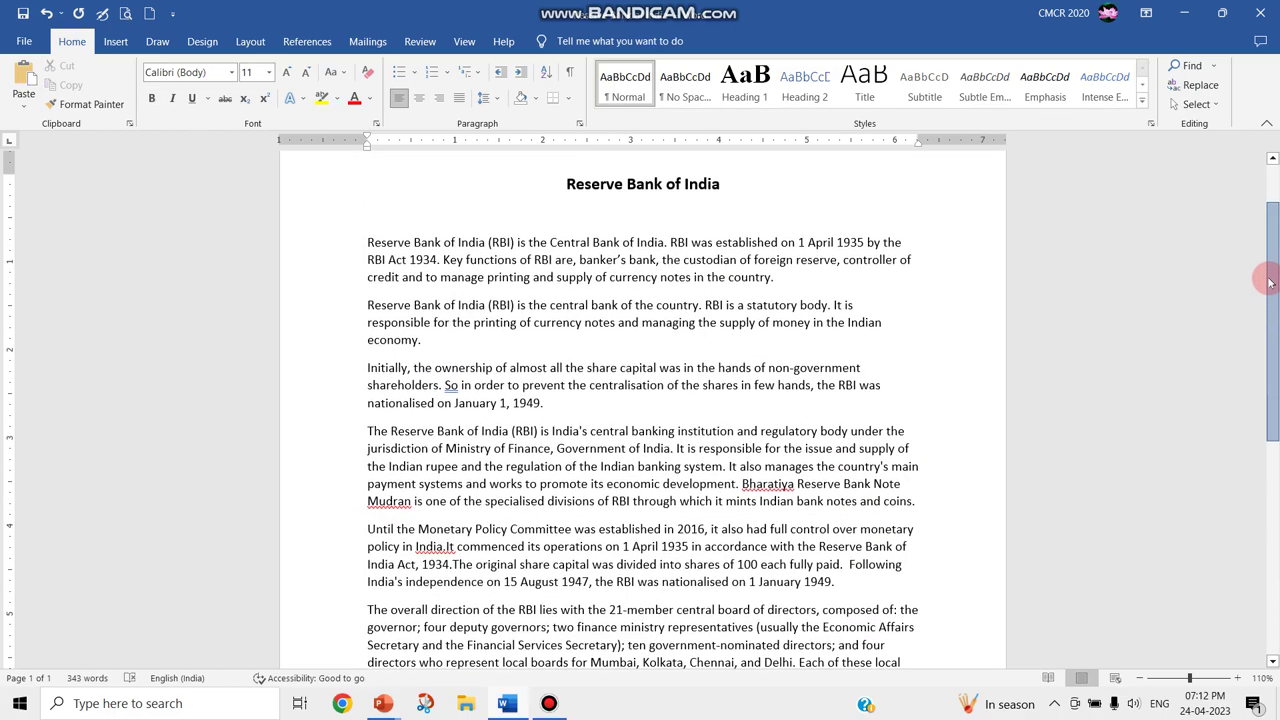
{"action": "left_click_drag", "start_coordinate": [367, 286], "coordinate": [773, 317]}
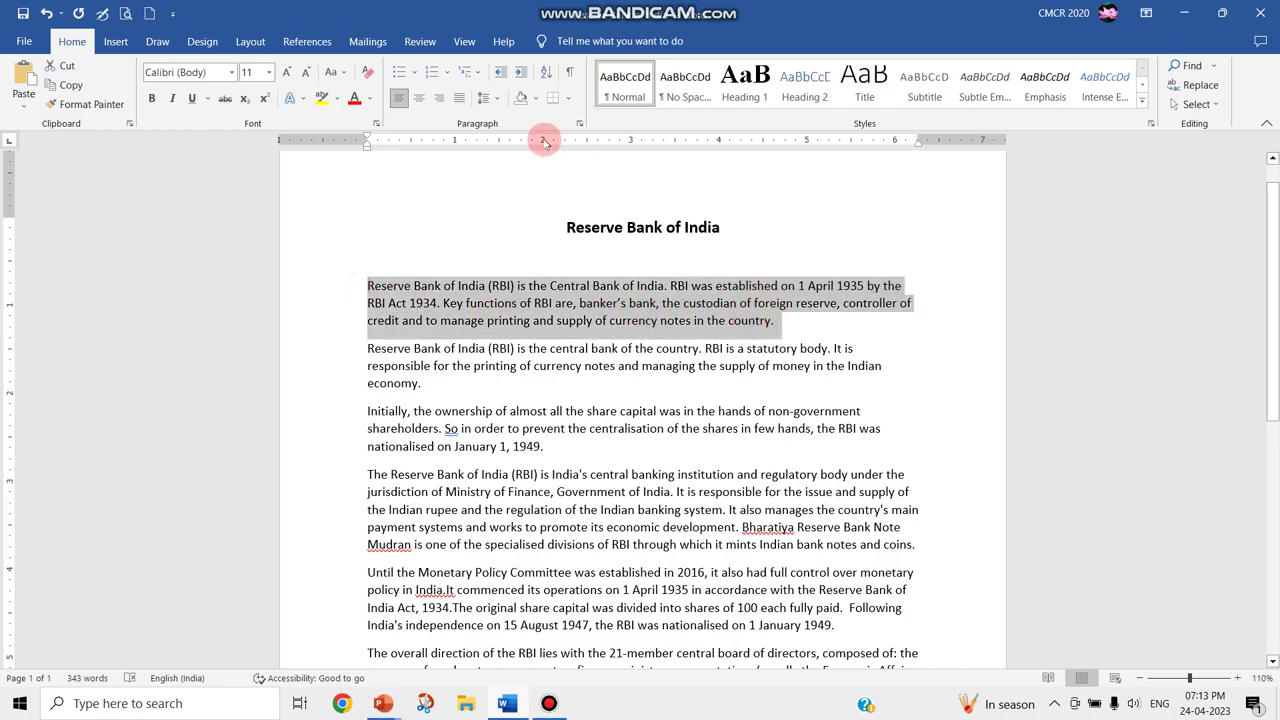
Justify the first paragraph and set it to Abadi at 14 pt
{"action": "left_click", "coordinate": [459, 97]}
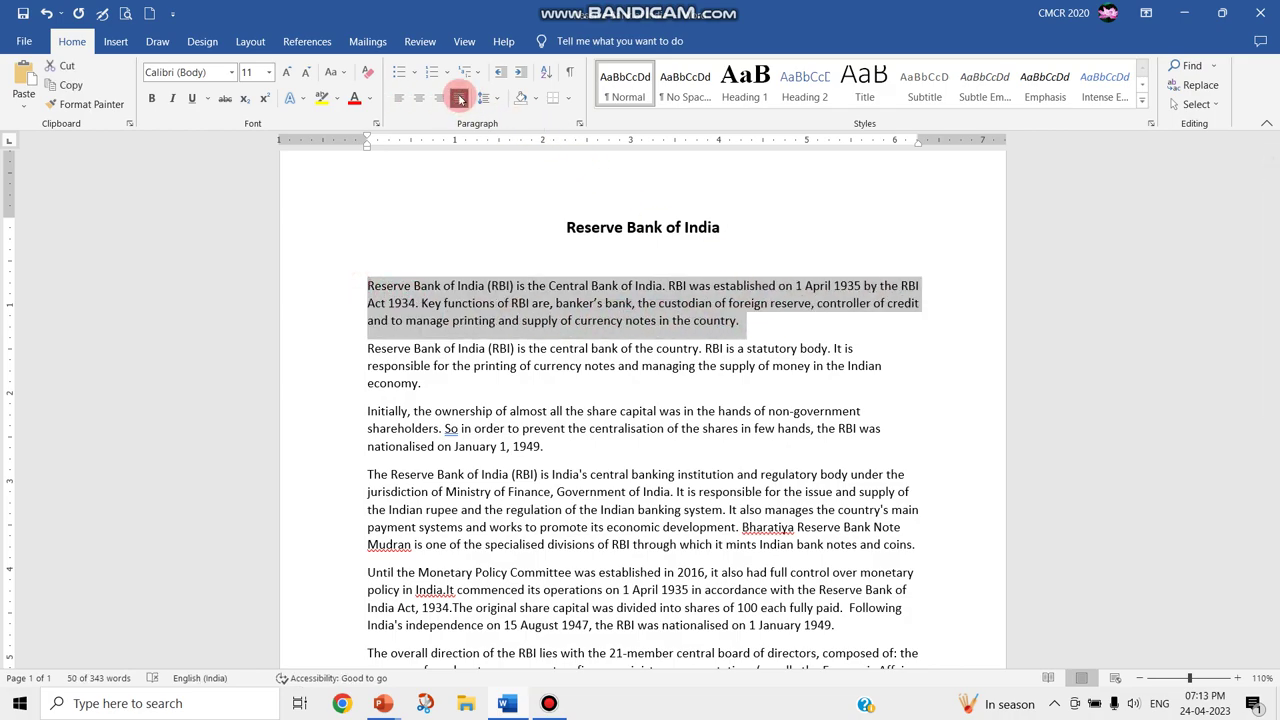
{"action": "left_click", "coordinate": [230, 73]}
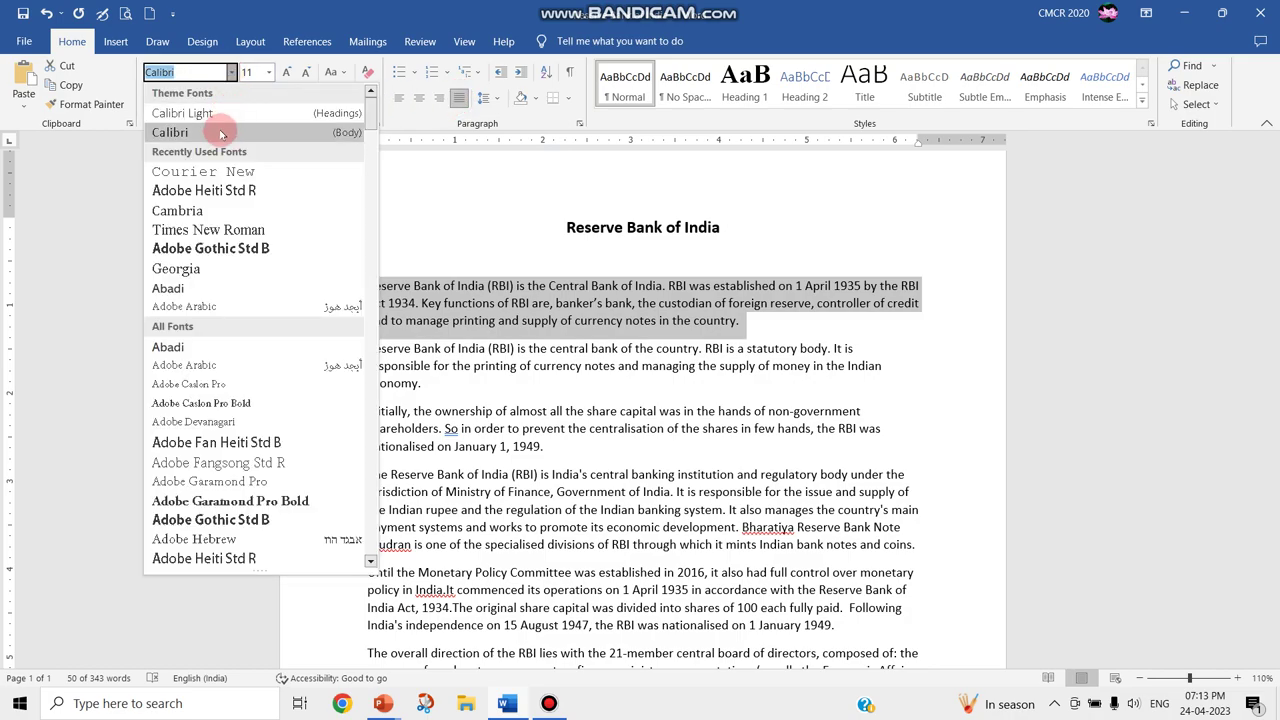
{"action": "left_click", "coordinate": [197, 346]}
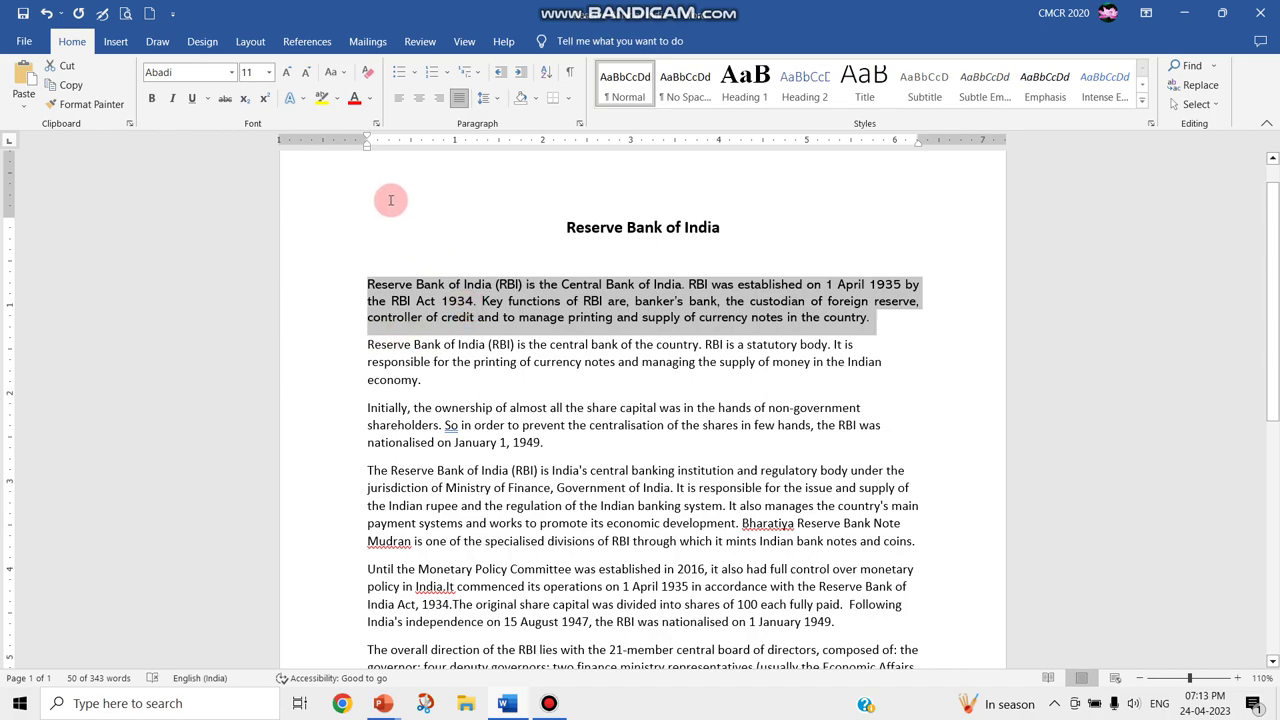
{"action": "left_click", "coordinate": [286, 73]}
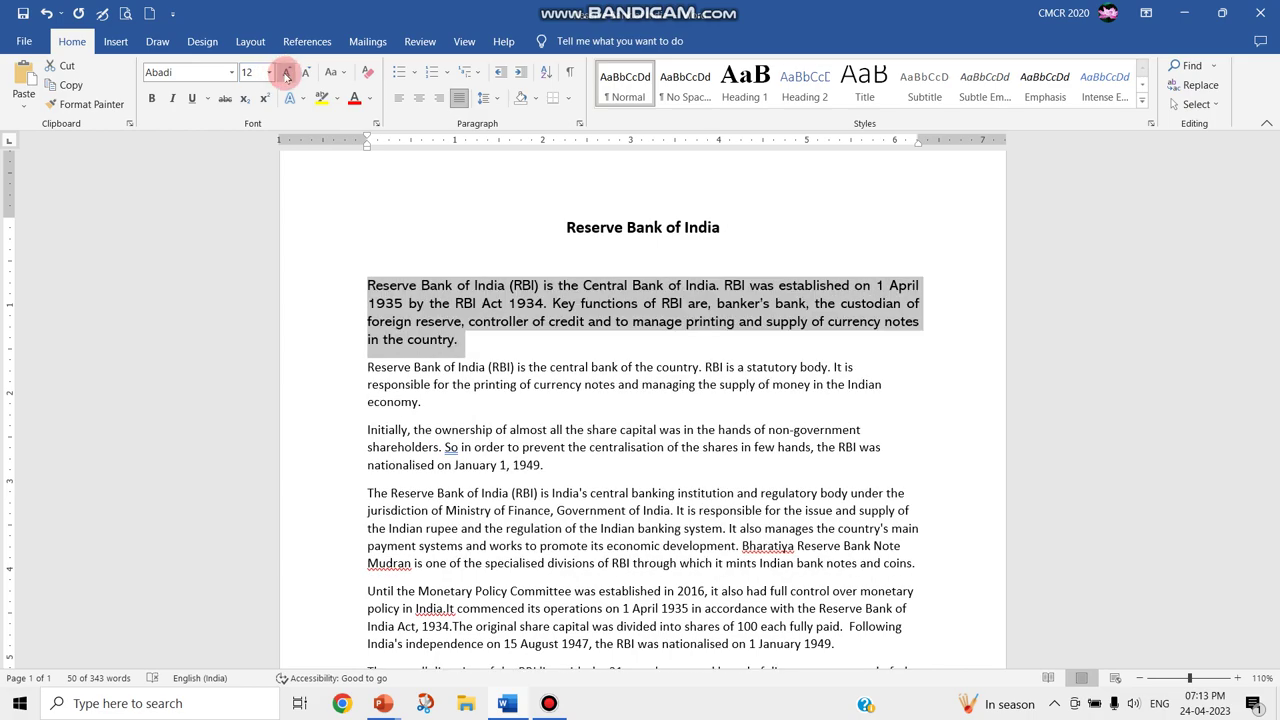
{"action": "left_click", "coordinate": [290, 75]}
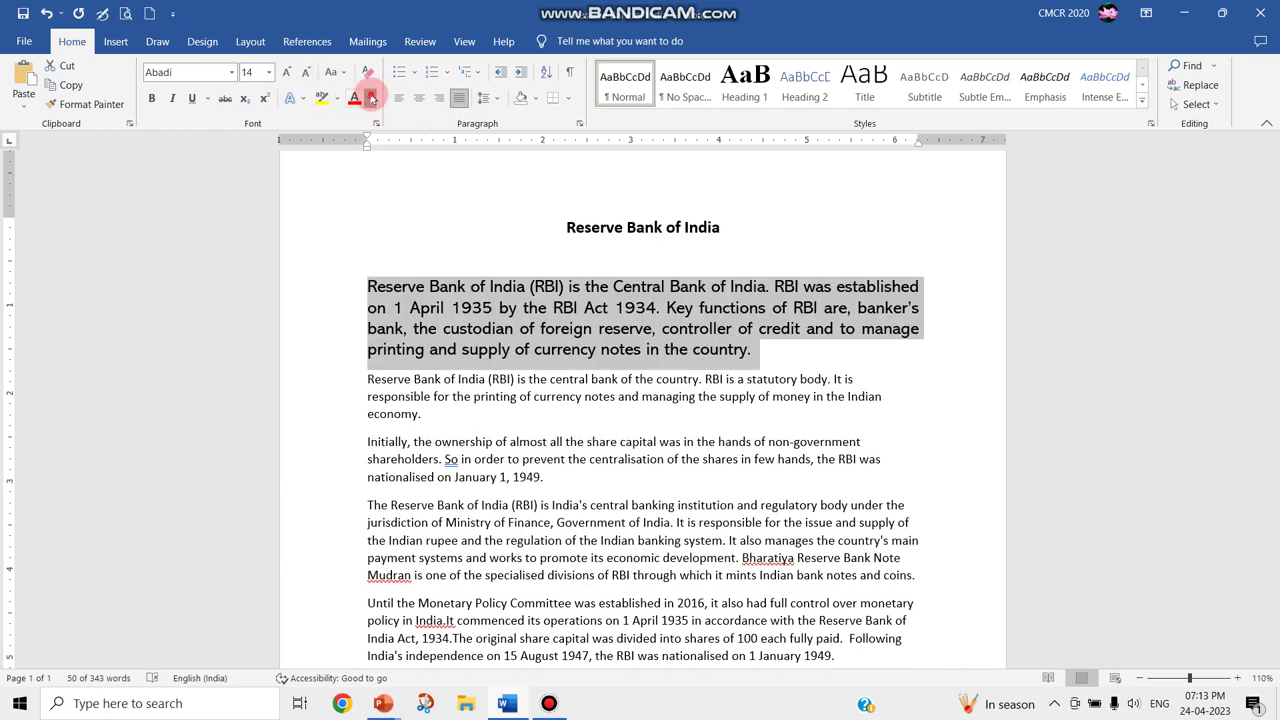
Color the paragraph purple and indent it from the left, with no bullet
{"action": "left_click", "coordinate": [369, 98]}
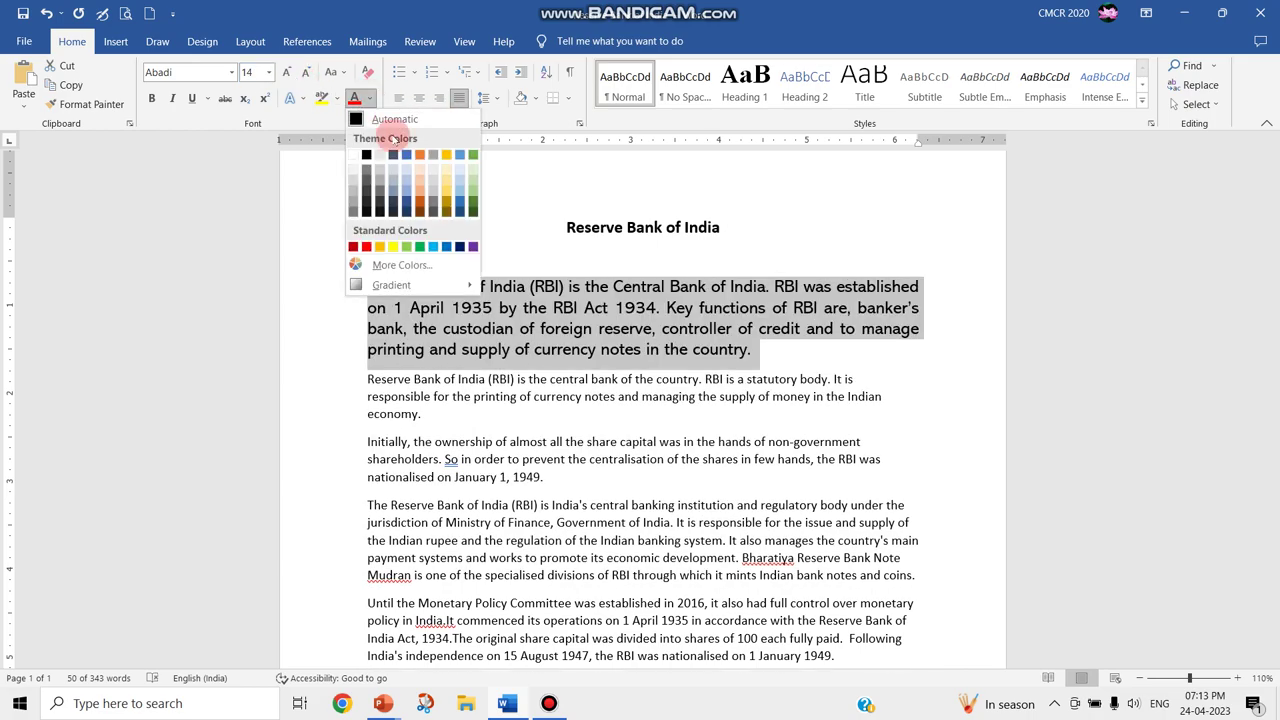
{"action": "left_click", "coordinate": [474, 247]}
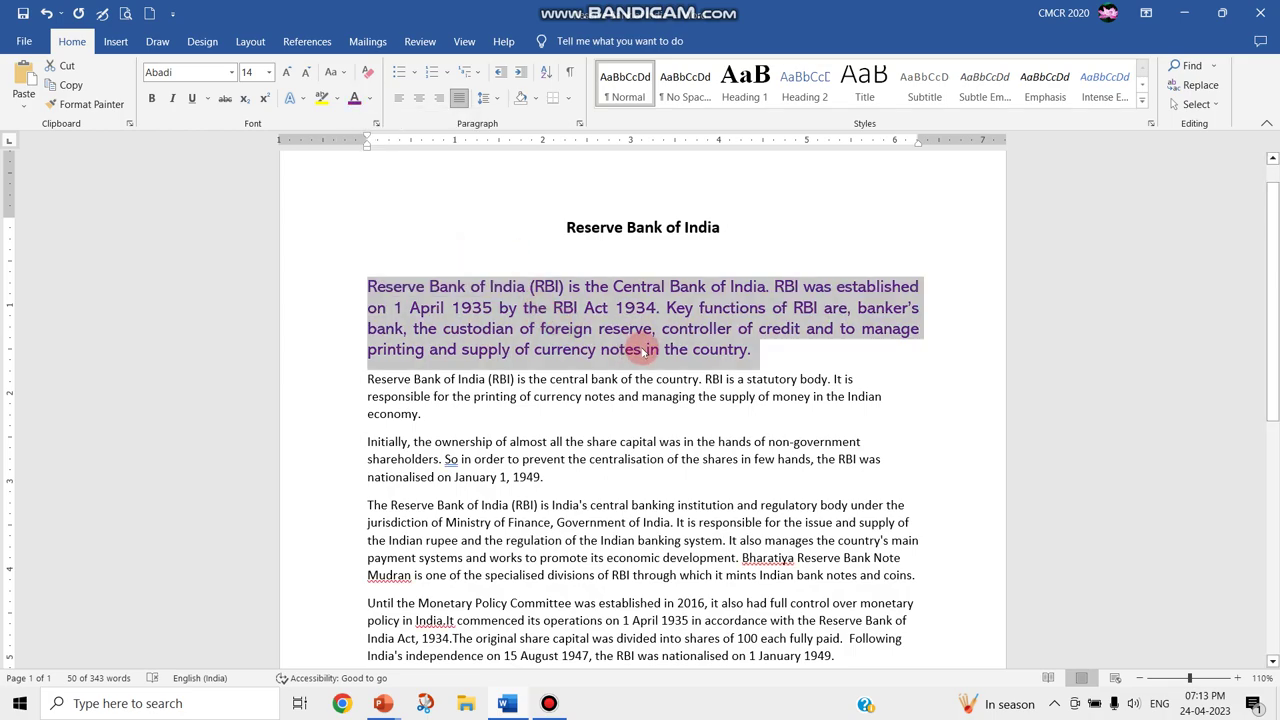
{"action": "left_click", "coordinate": [521, 72]}
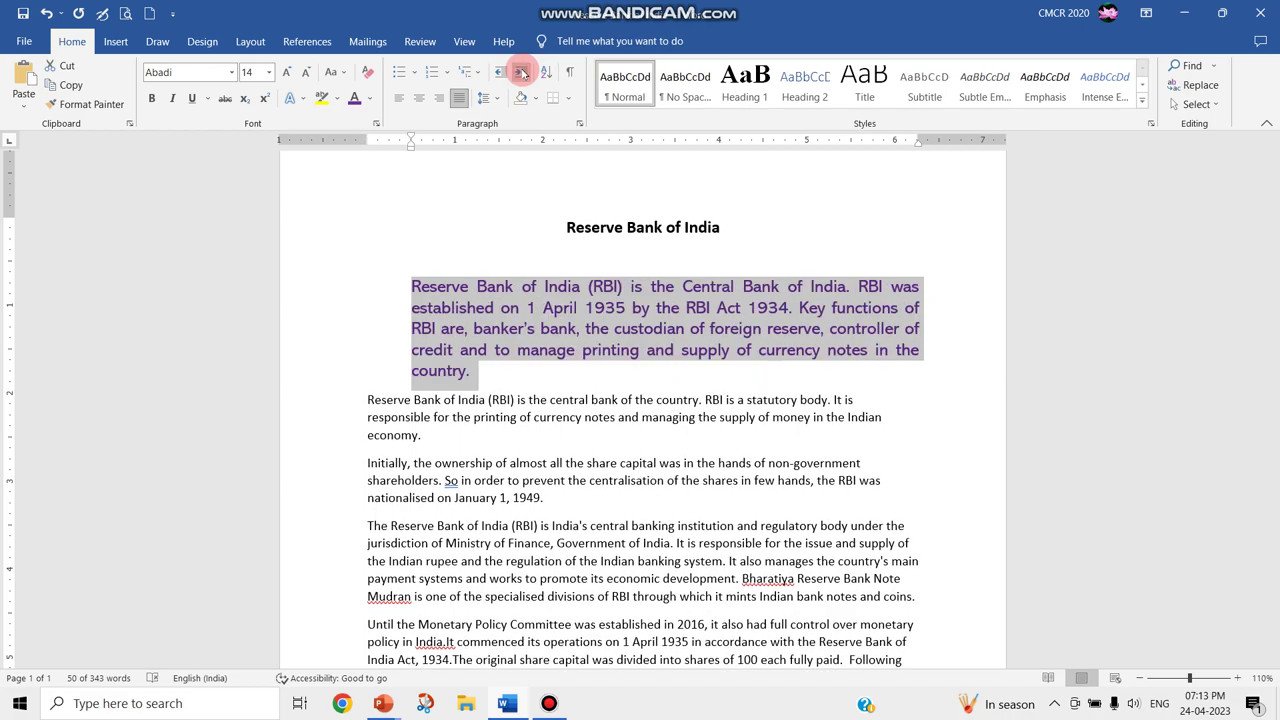
{"action": "left_click", "coordinate": [397, 71]}
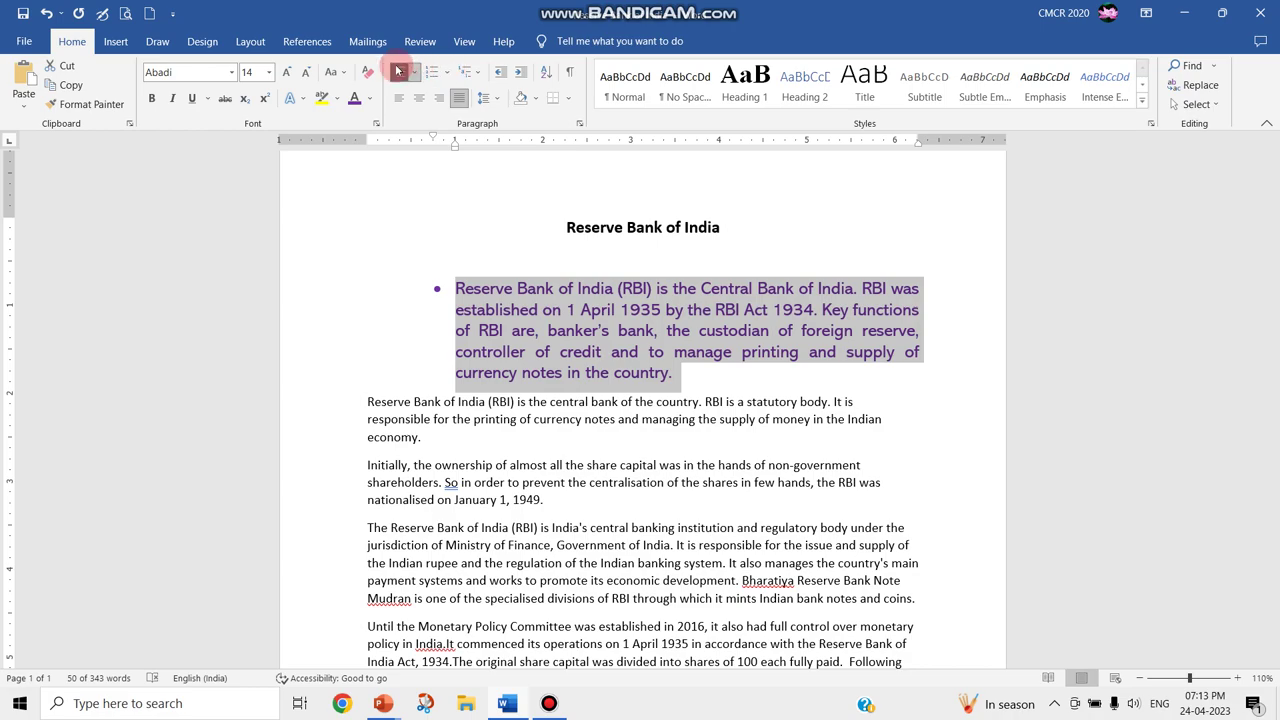
{"action": "left_click", "coordinate": [397, 71]}
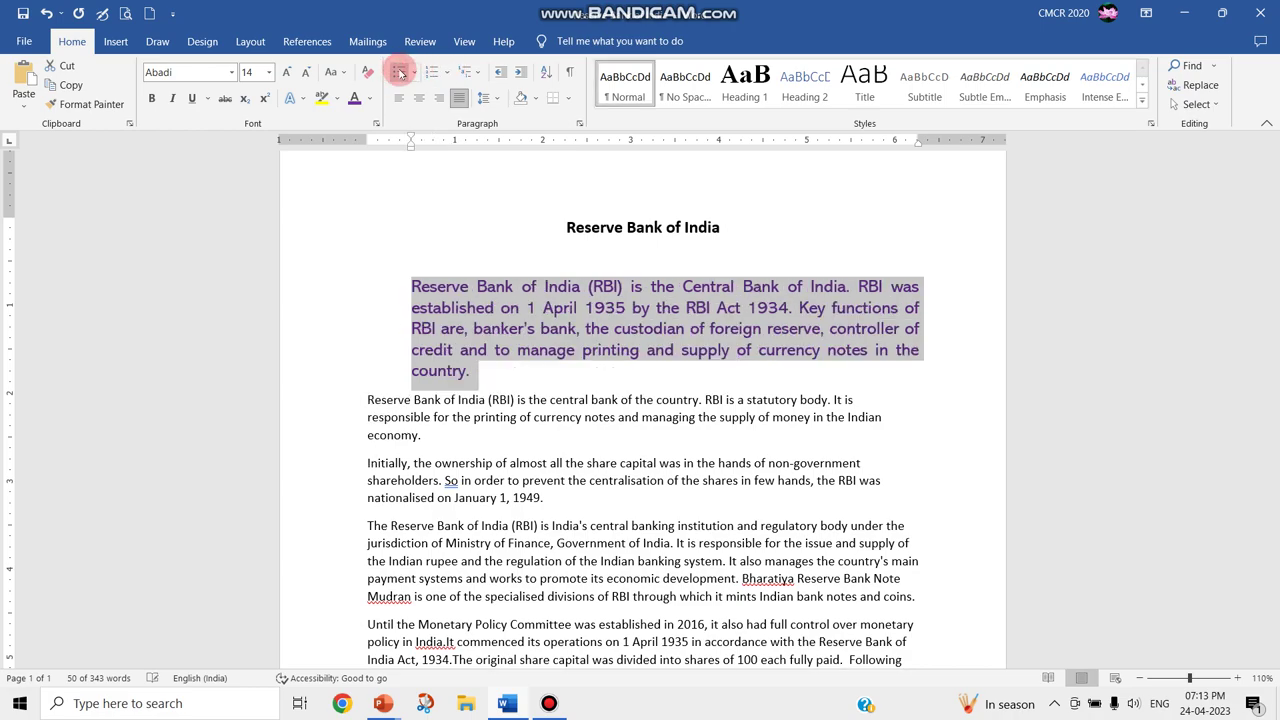
{"action": "left_click", "coordinate": [498, 375]}
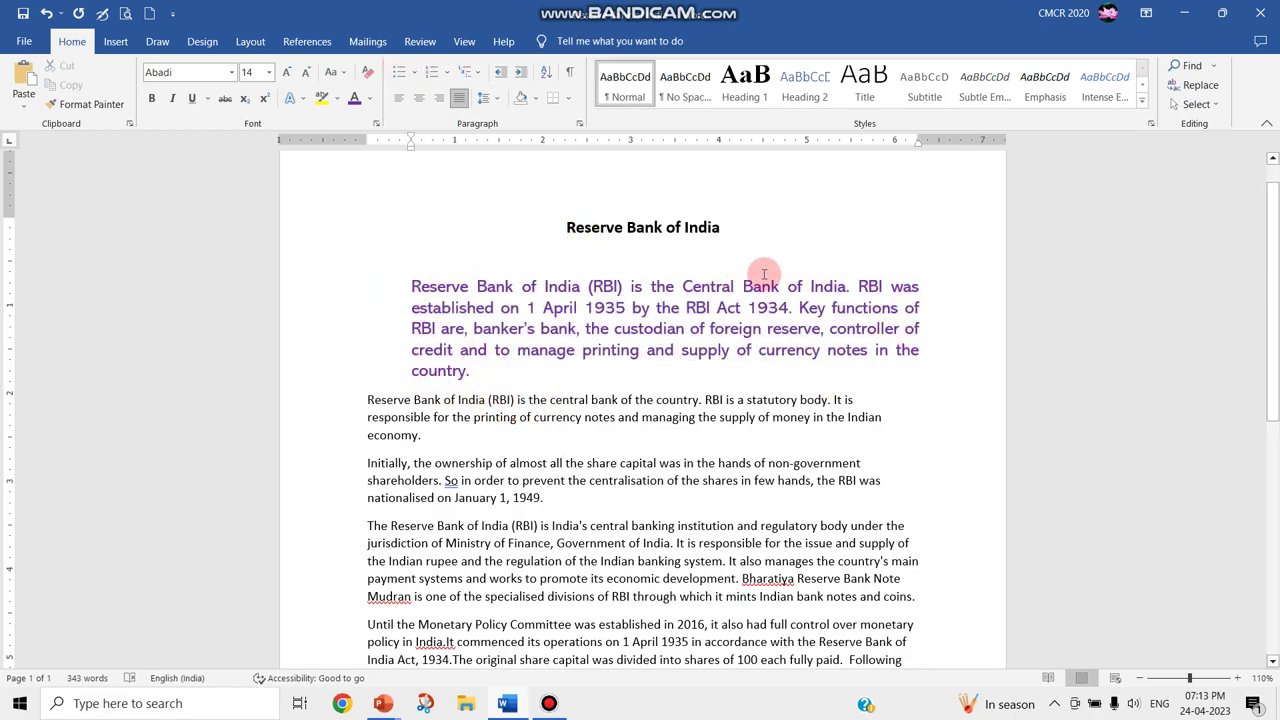
Select the purple Abadi 14-pt paragraph and copy its formatting with Format Painter
{"action": "left_click_drag", "start_coordinate": [1272, 299], "coordinate": [1272, 309]}
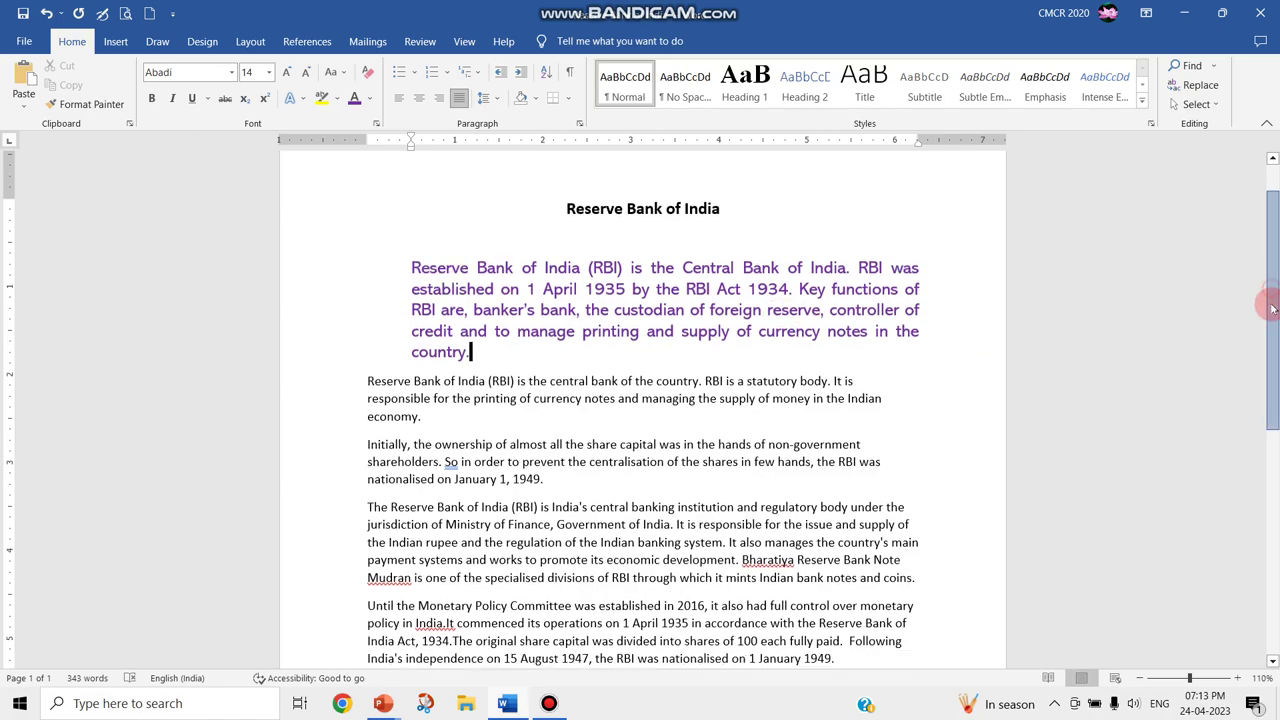
{"action": "scroll", "coordinate": [1270, 330], "scroll_direction": "down", "scroll_amount": 5}
{"action": "scroll", "coordinate": [1250, 318], "scroll_direction": "up", "scroll_amount": 4}
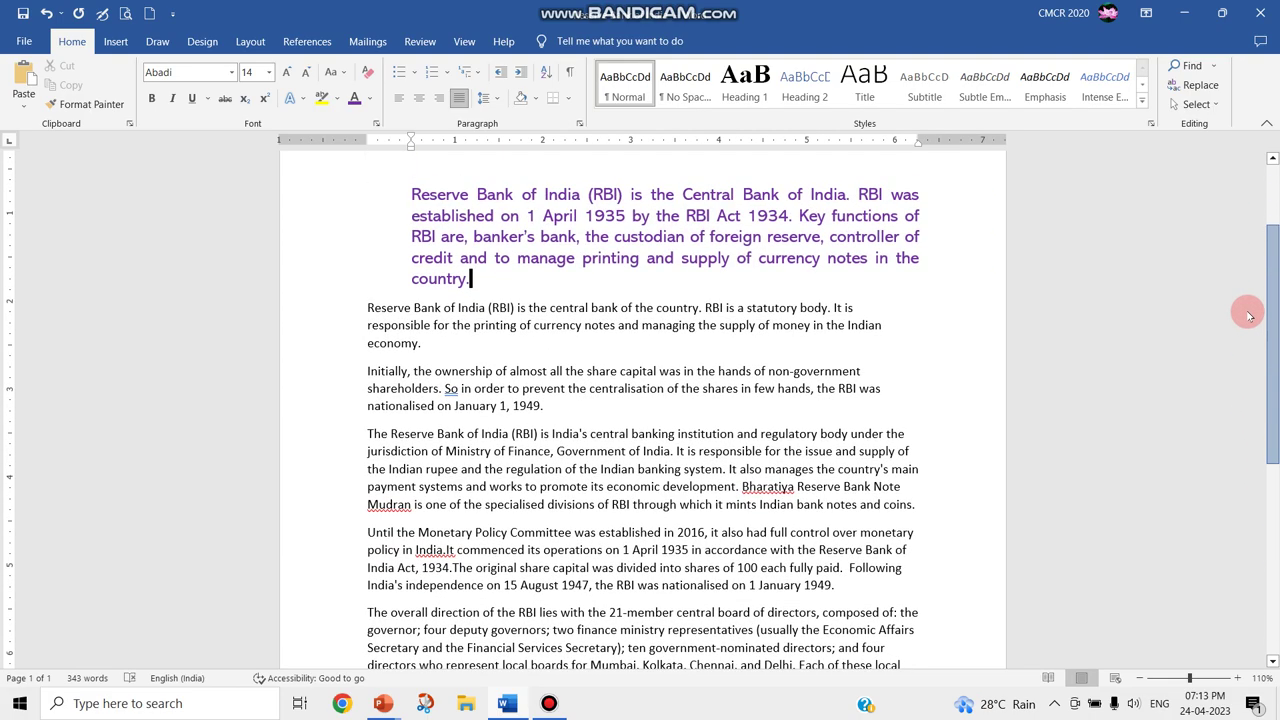
{"action": "scroll", "coordinate": [1248, 316], "scroll_direction": "up", "scroll_amount": 1}
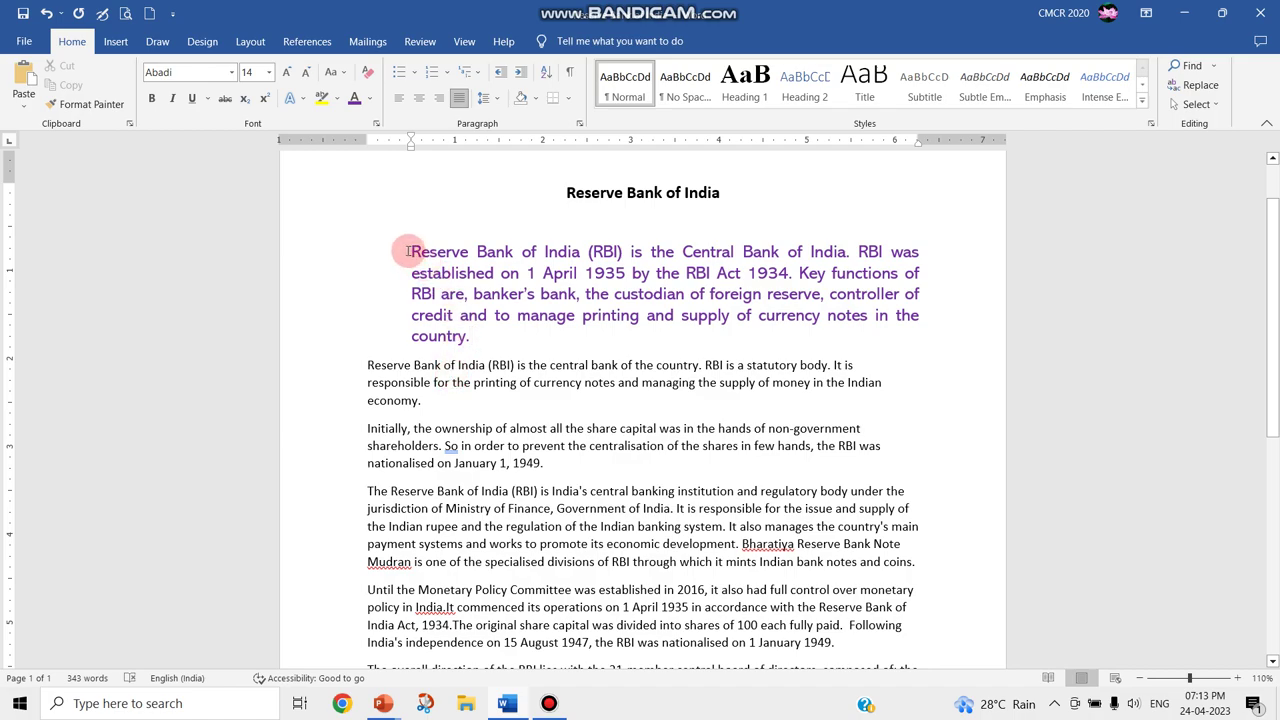
{"action": "left_click_drag", "start_coordinate": [409, 252], "coordinate": [482, 334]}
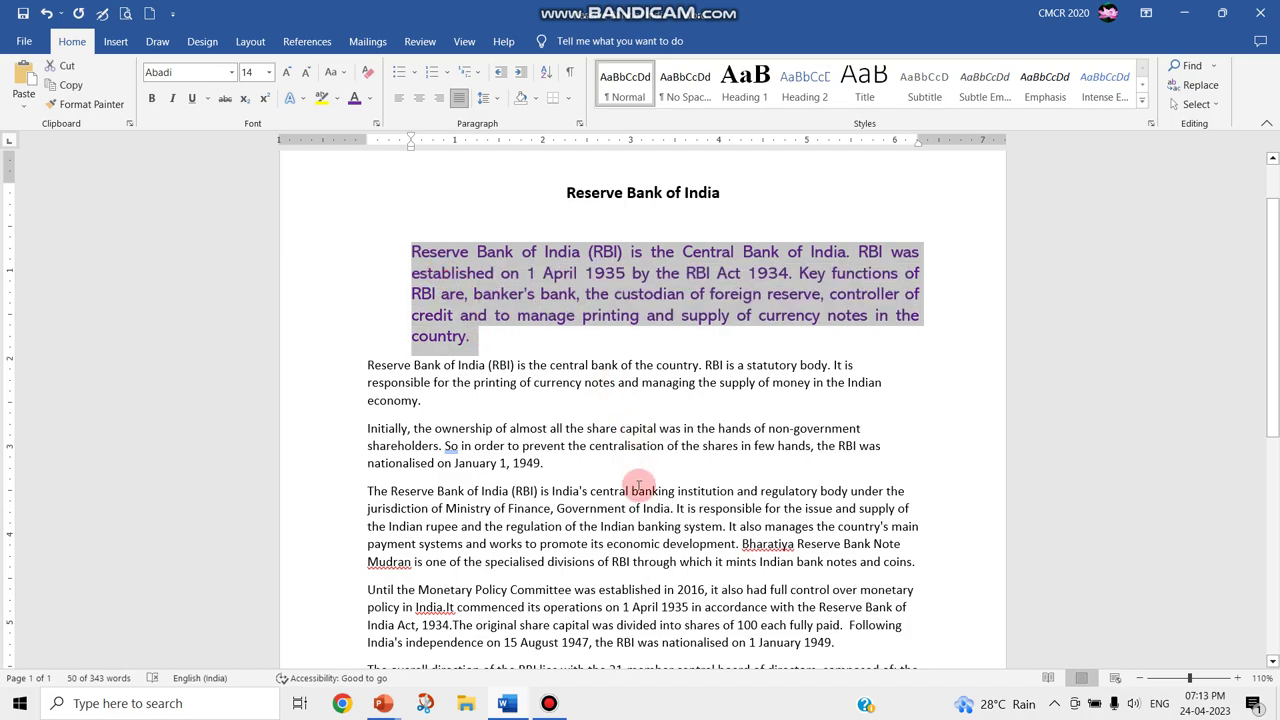
{"action": "left_click", "coordinate": [101, 111]}
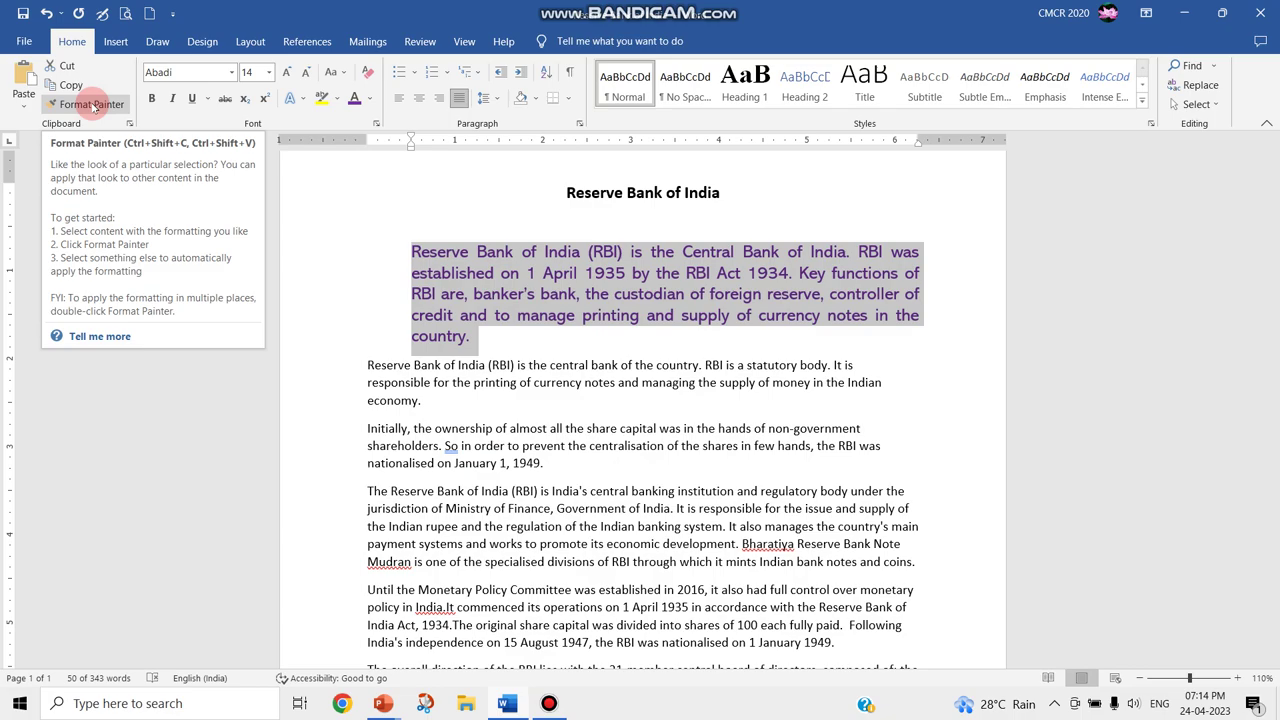
{"action": "left_click", "coordinate": [91, 106]}
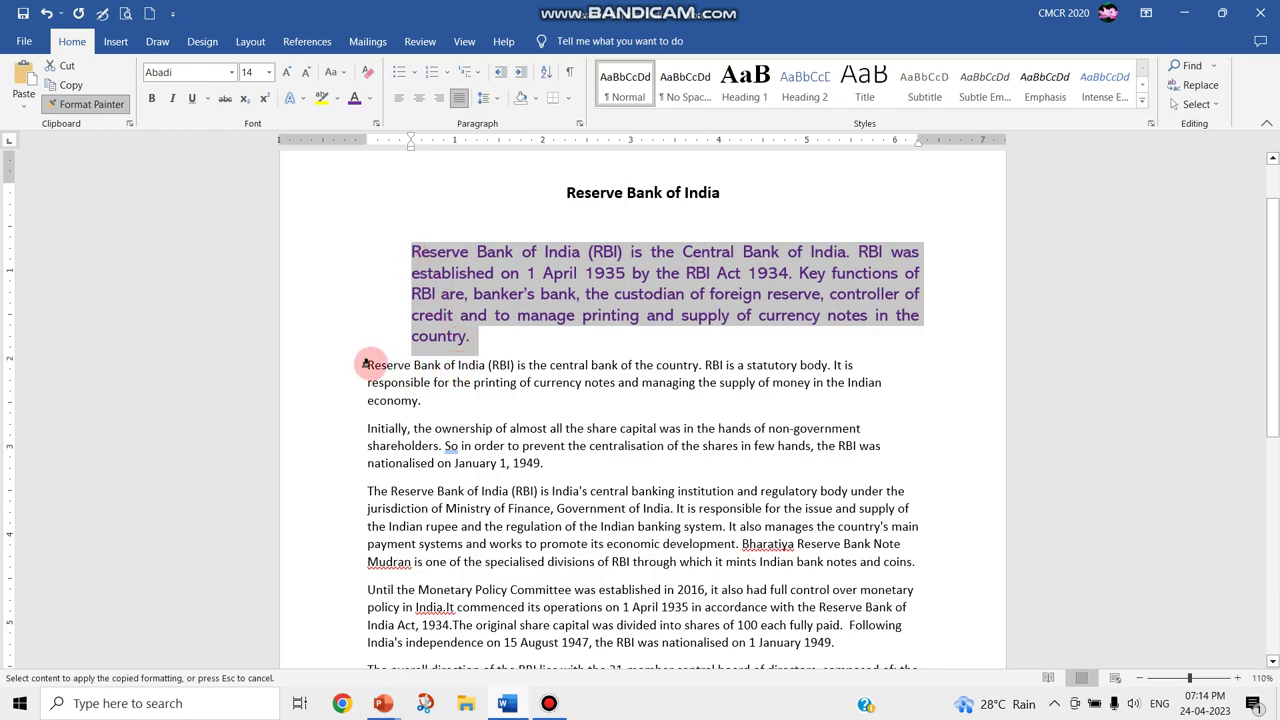
Paint the purple formatting onto the second paragraph and recolor it green
{"action": "left_click_drag", "start_coordinate": [360, 365], "coordinate": [428, 406]}
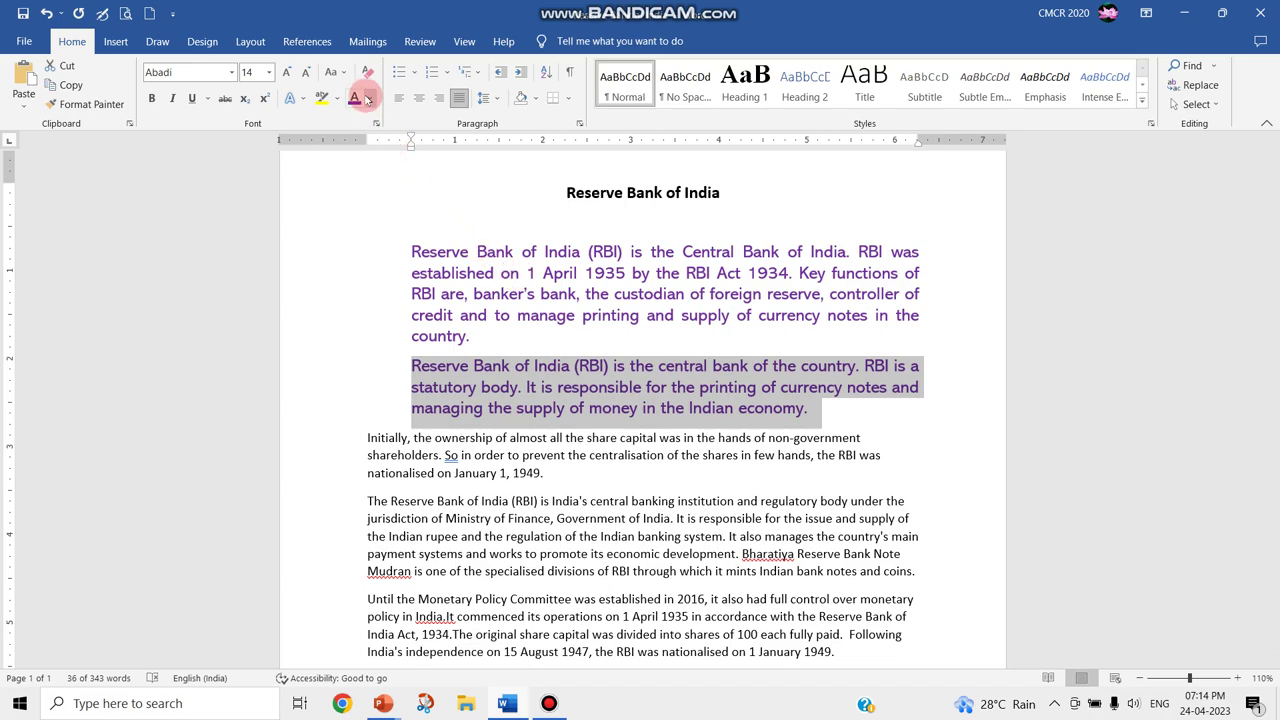
{"action": "left_click", "coordinate": [370, 100]}
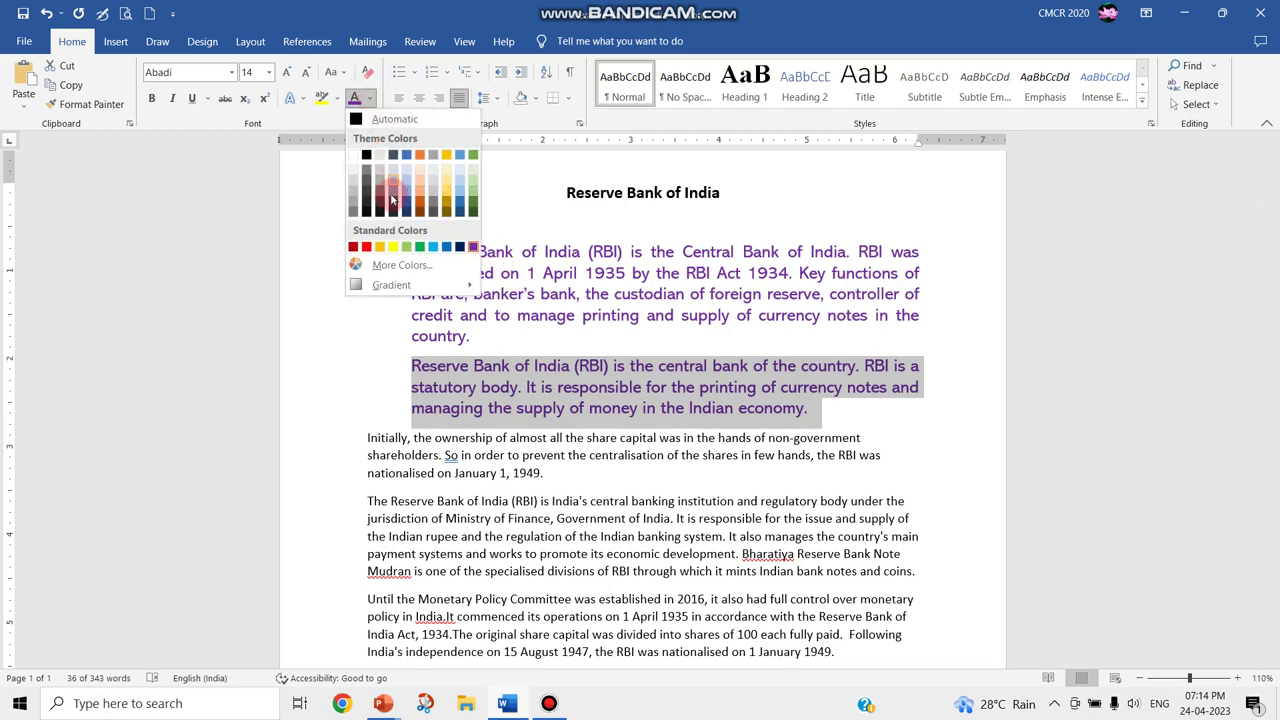
{"action": "left_click", "coordinate": [418, 247]}
Copy the green paragraph's formatting with Format Painter
{"action": "left_click", "coordinate": [92, 105]}
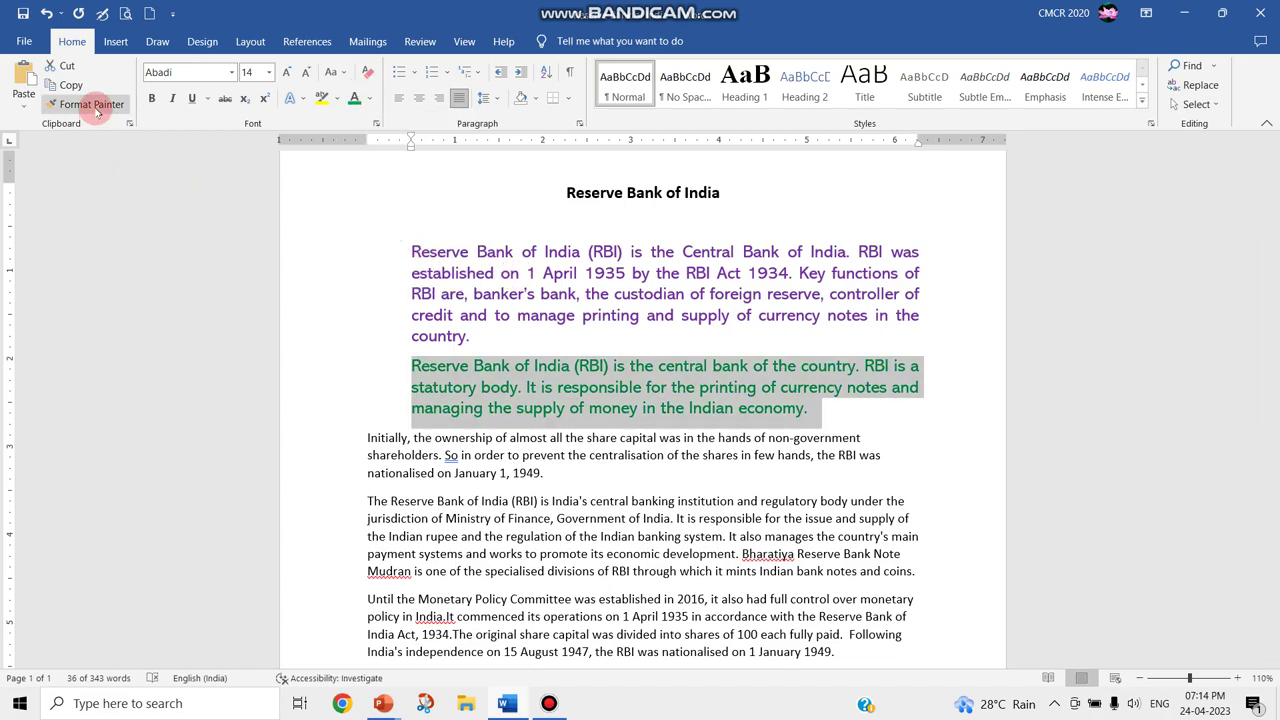
{"action": "left_click", "coordinate": [457, 397]}
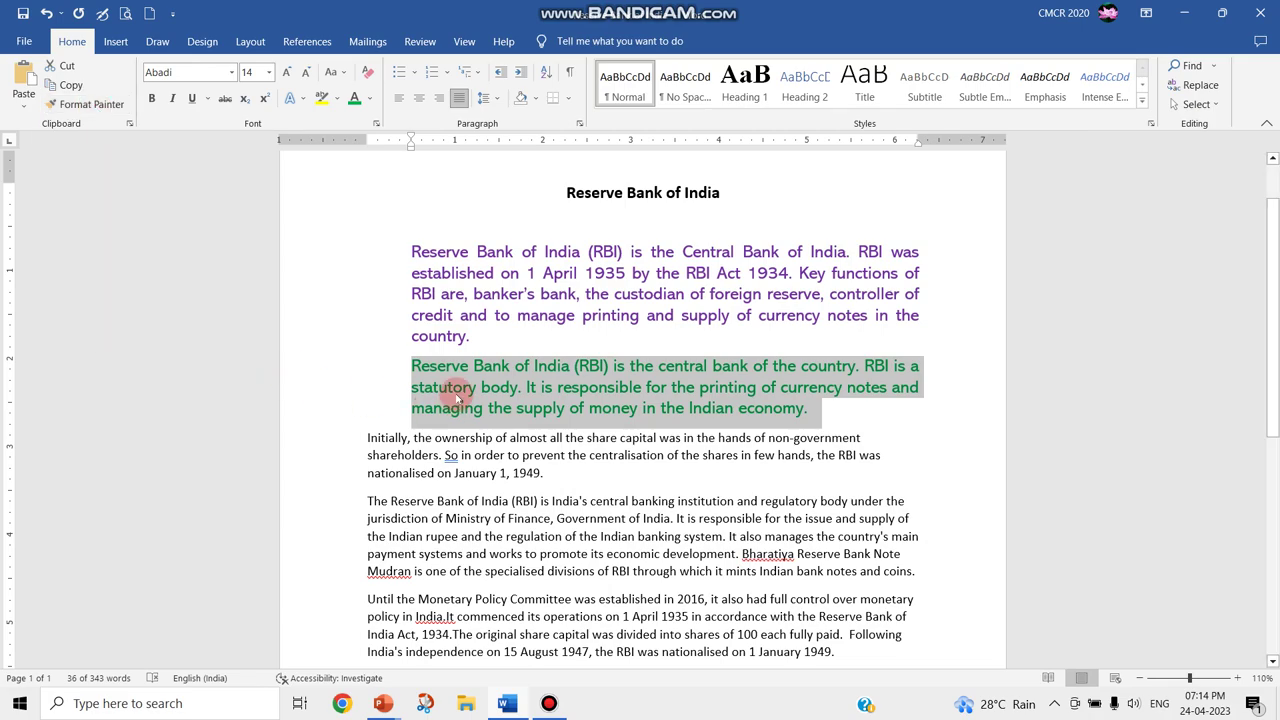
{"action": "left_click", "coordinate": [78, 104]}
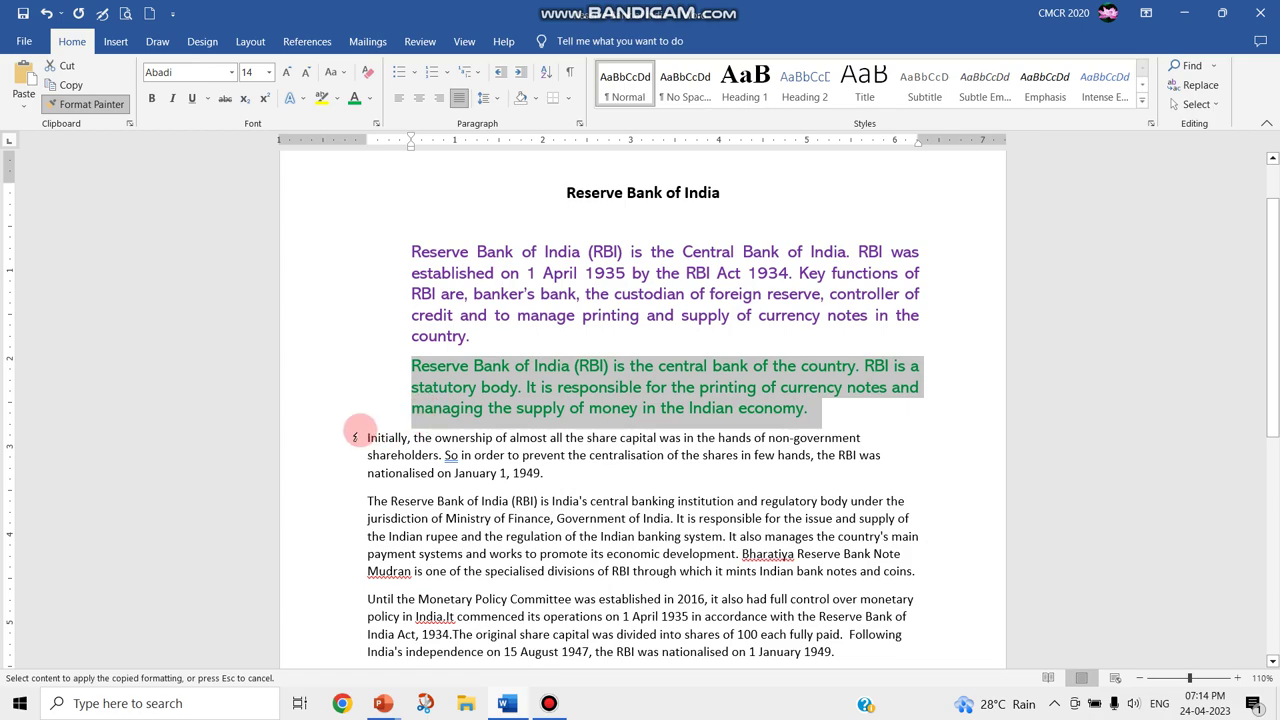
Paint the green formatting onto the 'Initially' paragraph, then select 'The Reserve Bank' and 'Until the Monetary' paragraphs
{"action": "mouse_move", "coordinate": [366, 437]}
{"action": "left_mouse_down"}
{"action": "mouse_move", "coordinate": [450, 440]}
{"action": "mouse_move", "coordinate": [549, 473]}
{"action": "left_mouse_up"}
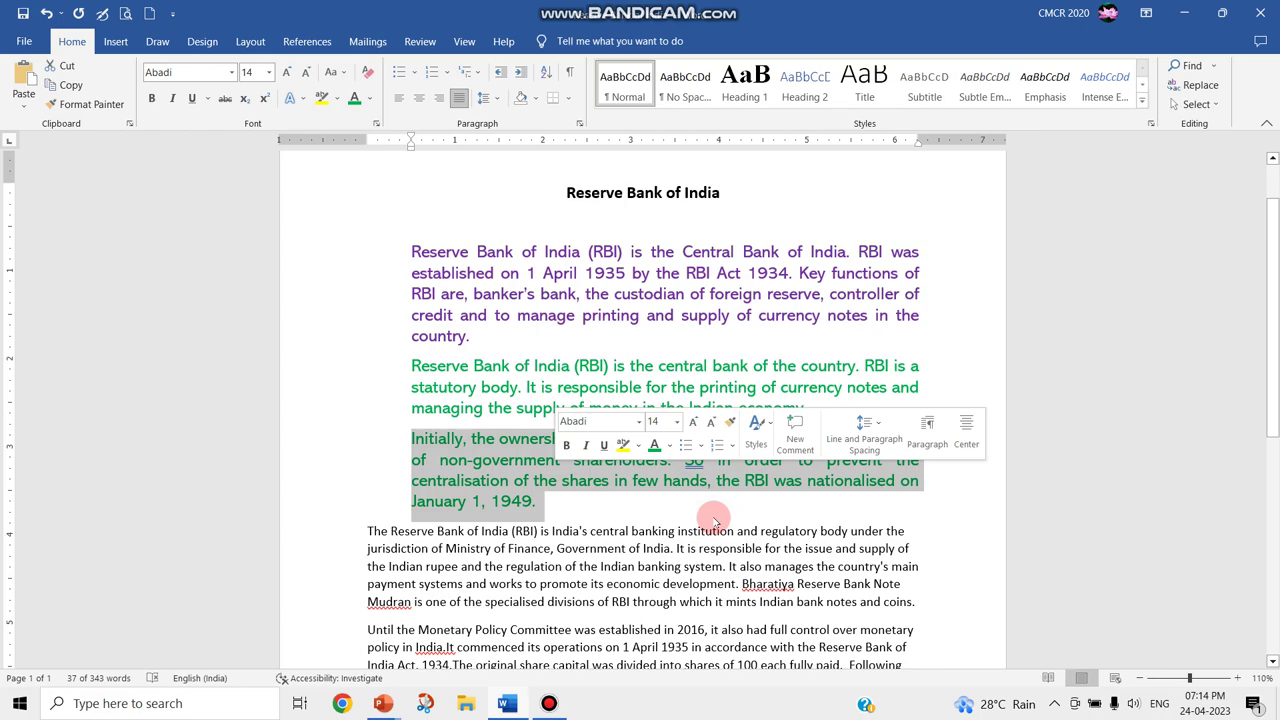
{"action": "left_click_drag", "start_coordinate": [1272, 393], "coordinate": [1183, 474]}
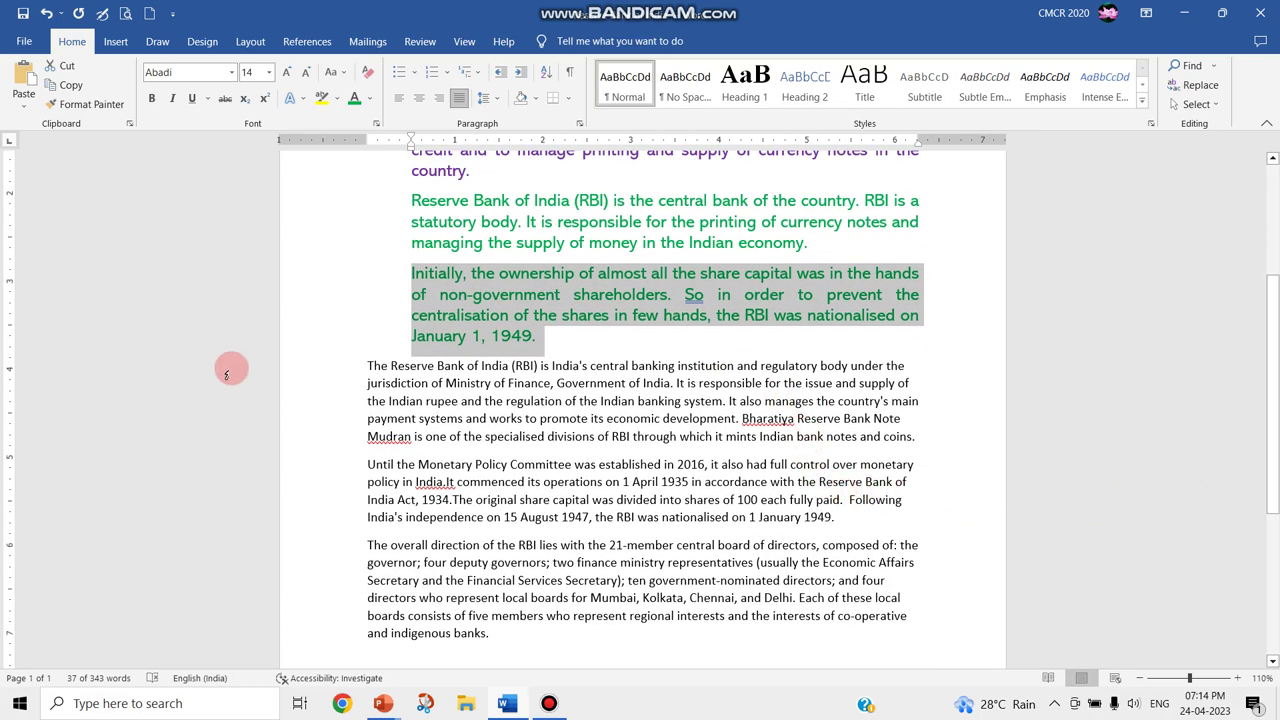
{"action": "left_click_drag", "start_coordinate": [368, 366], "coordinate": [926, 443]}
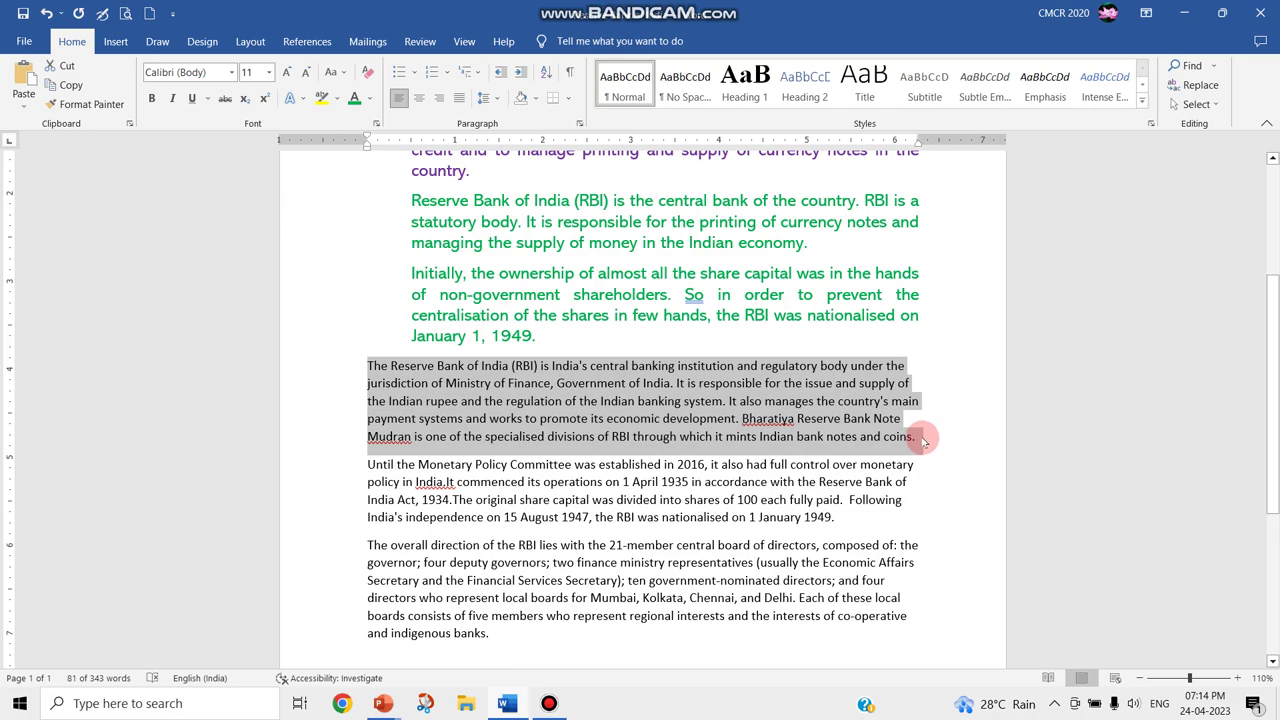
{"action": "left_click_drag", "start_coordinate": [367, 466], "coordinate": [840, 524]}
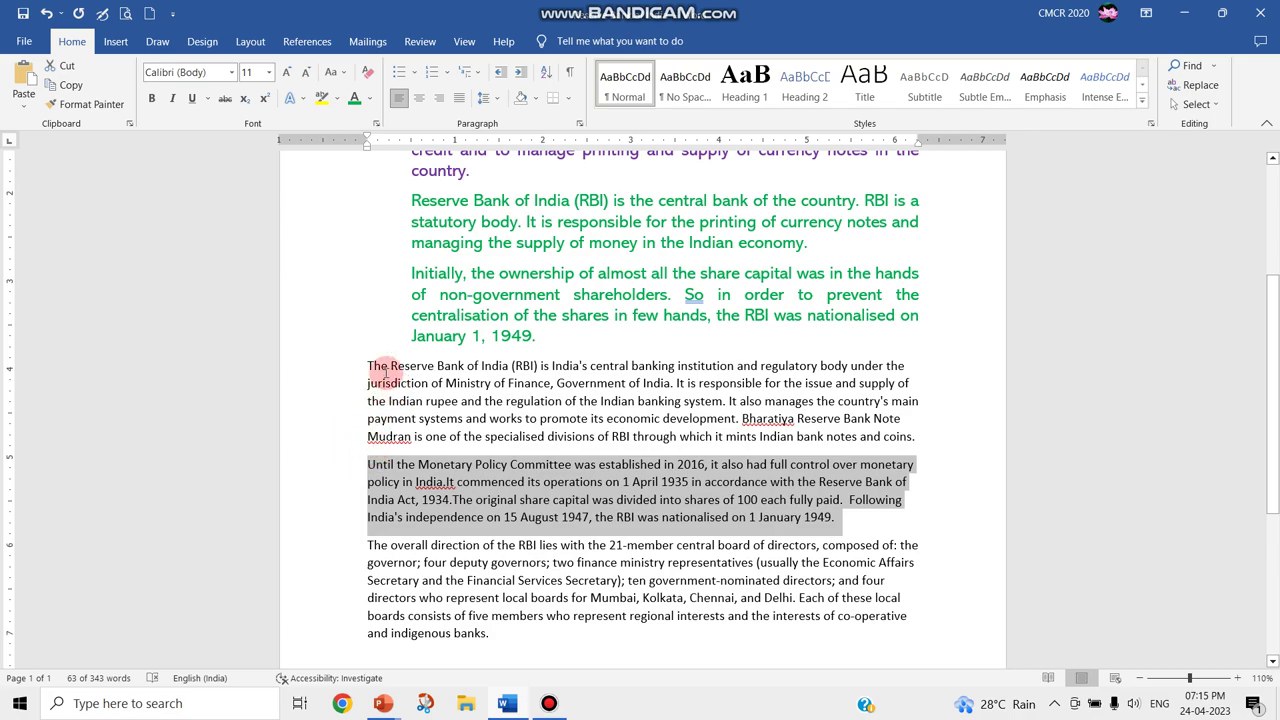
{"action": "left_click_drag", "start_coordinate": [427, 278], "coordinate": [538, 340]}
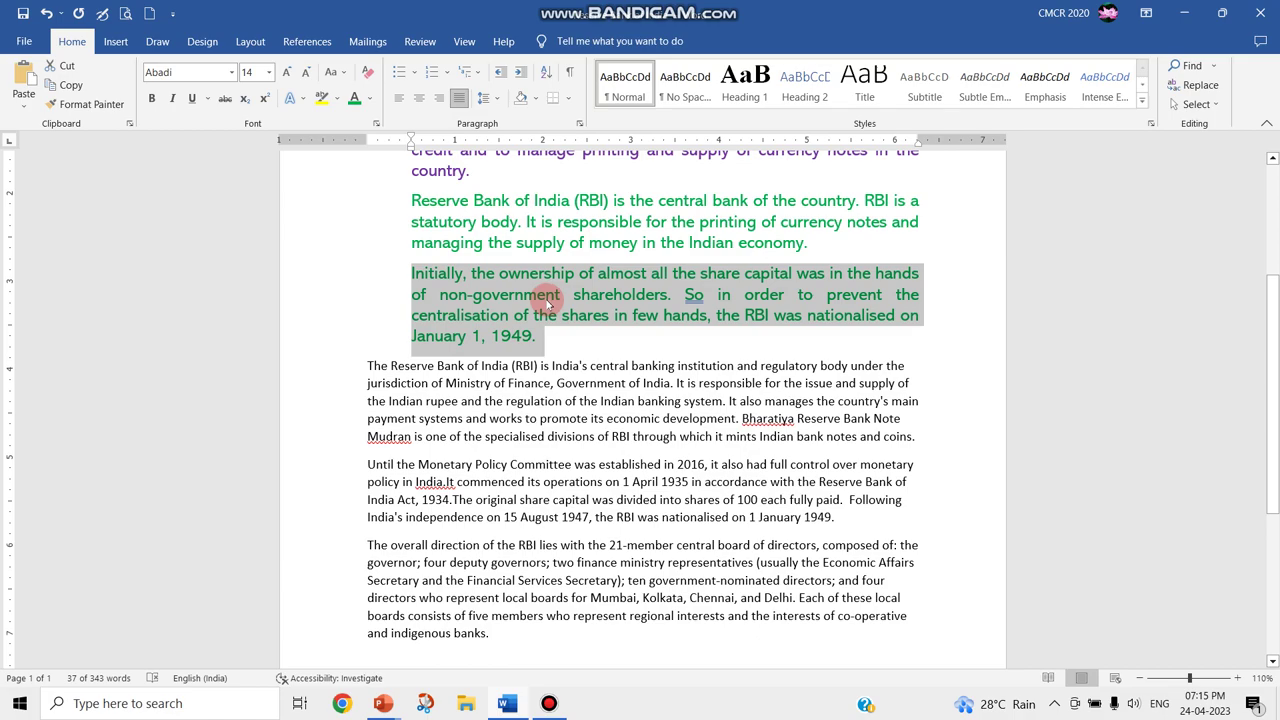
{"action": "left_click_drag", "start_coordinate": [360, 363], "coordinate": [942, 440]}
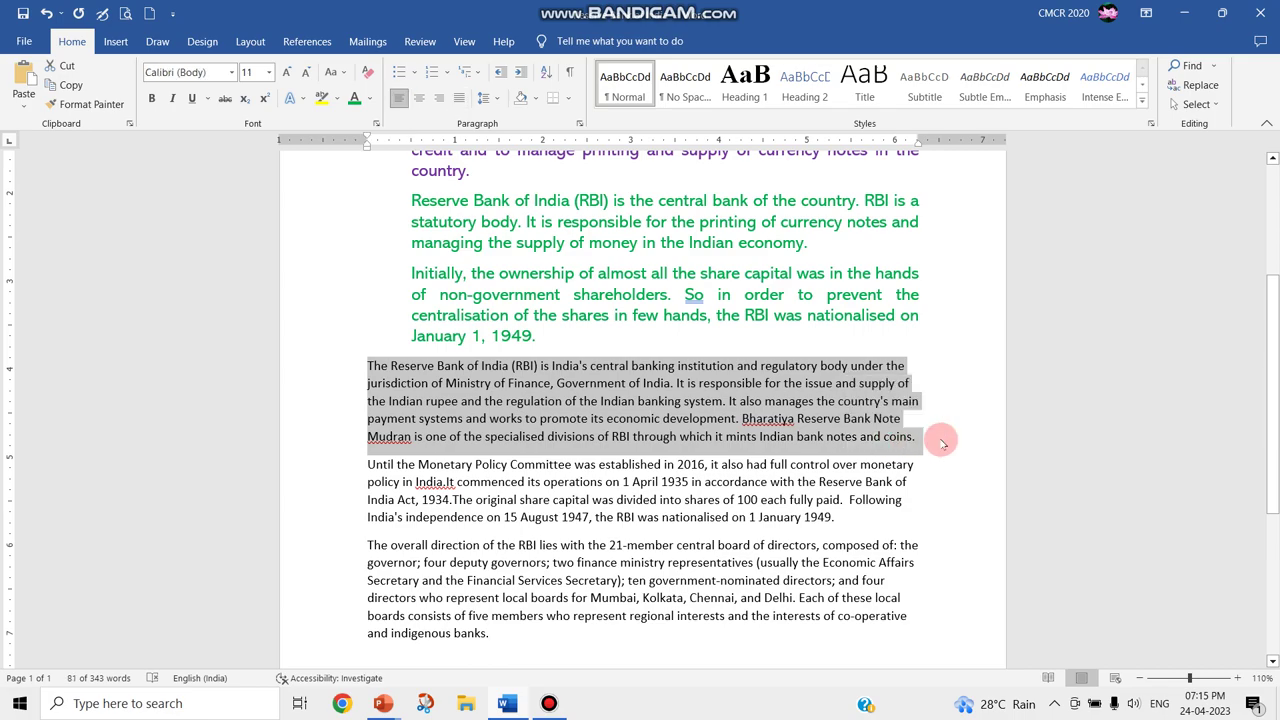
Undo the pasted green formatting, back to the unformatted 'Initially' paragraph
{"action": "key", "text": "ctrl+shift+v"}
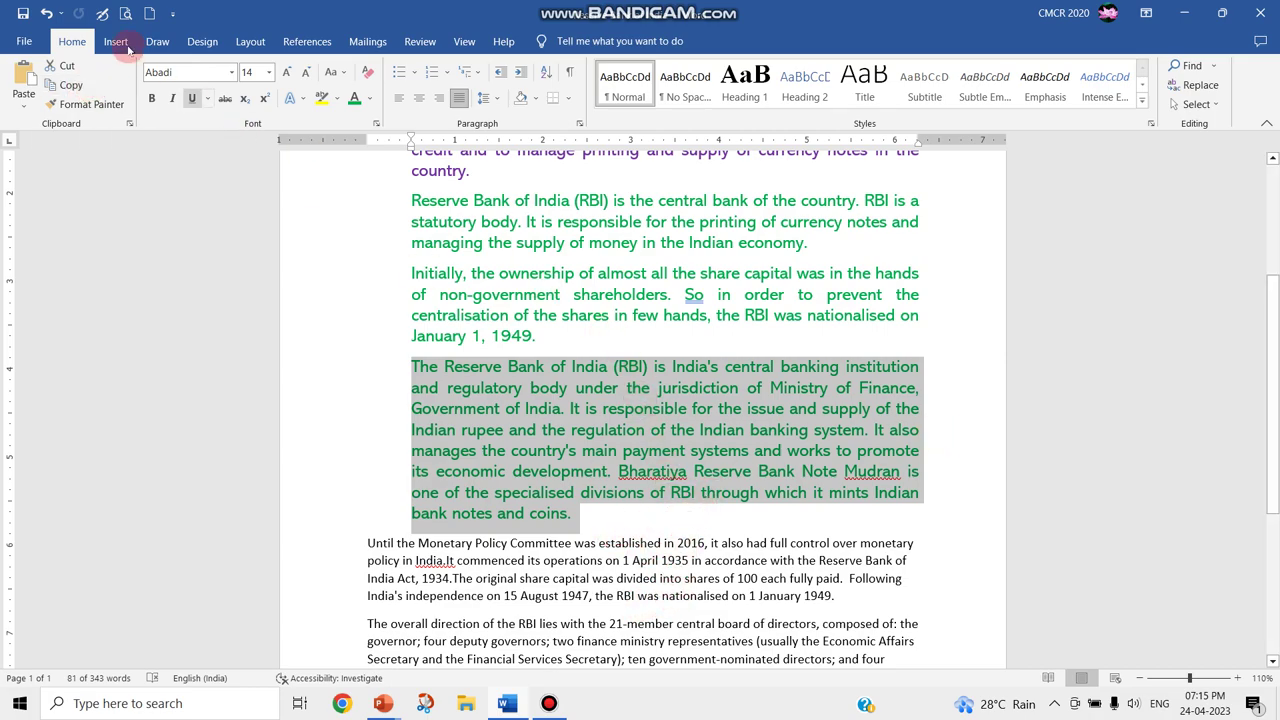
{"action": "left_click", "coordinate": [46, 14]}
{"action": "left_click", "coordinate": [46, 14]}
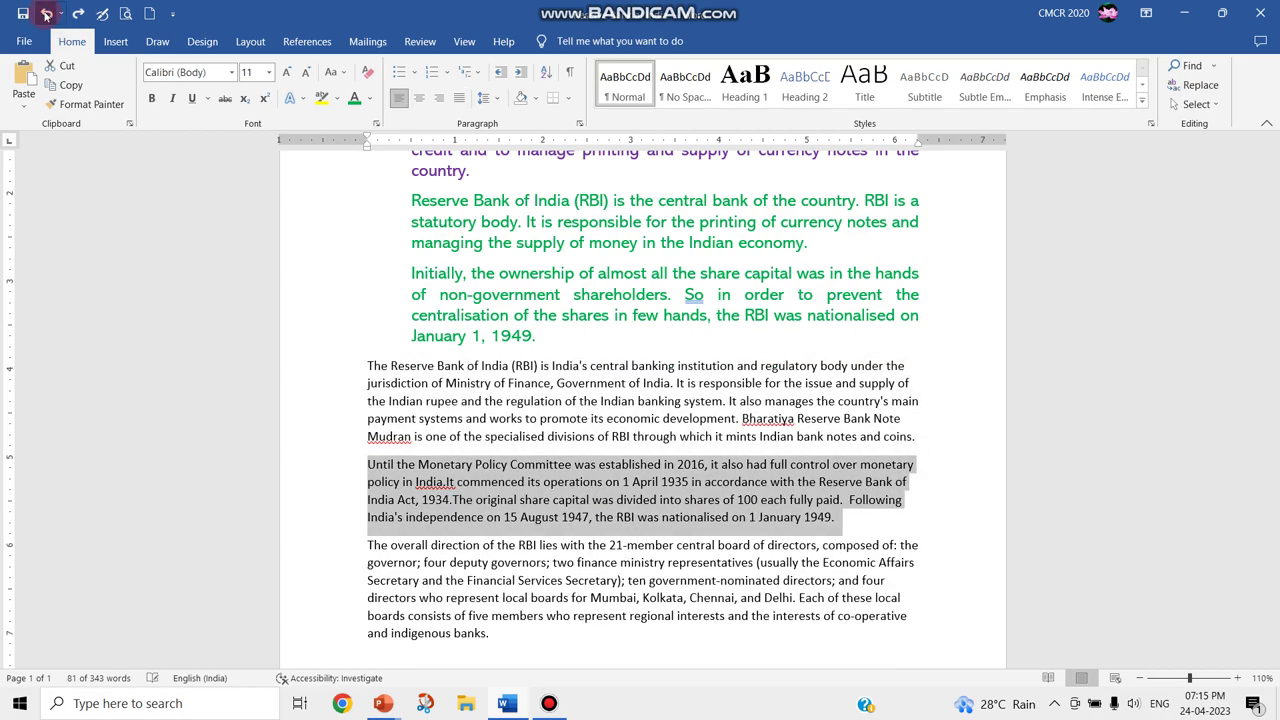
{"action": "left_click", "coordinate": [46, 14]}
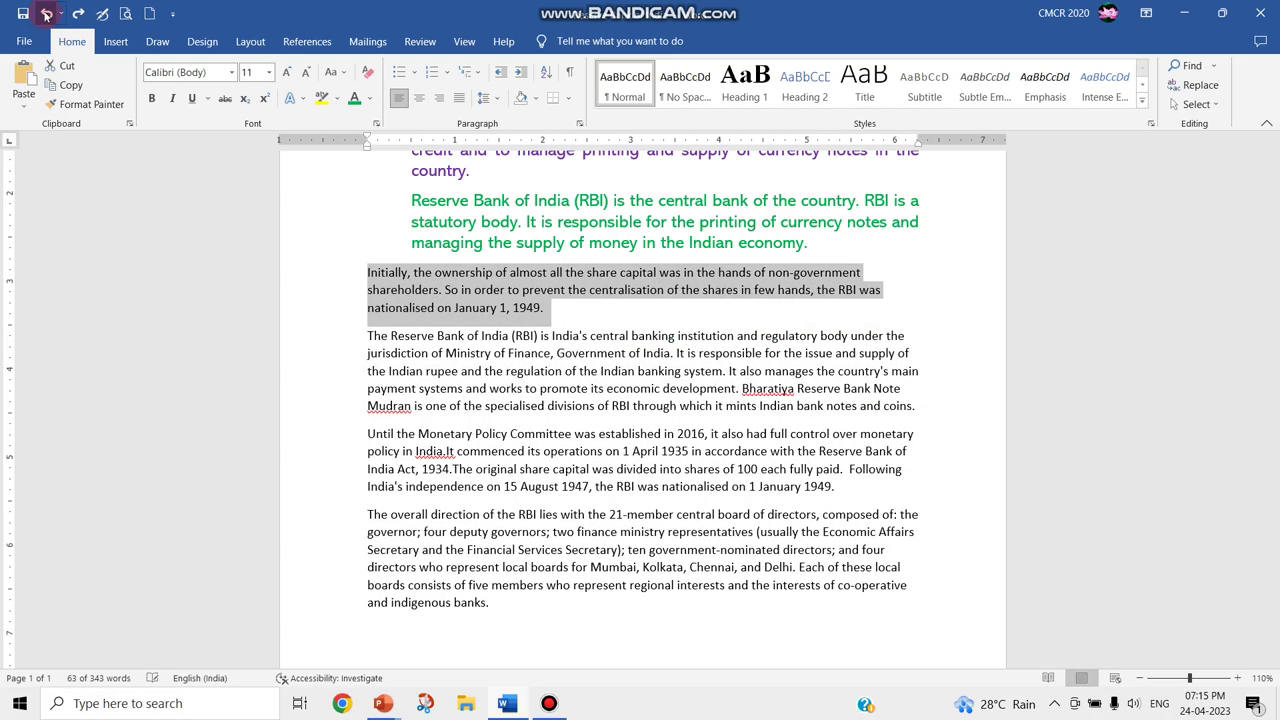
{"action": "left_click", "coordinate": [576, 311]}
Paint the green formatting onto the 'Initially', 'The Reserve Bank' and 'Until the Monetary' paragraphs
{"action": "left_click_drag", "start_coordinate": [411, 201], "coordinate": [827, 241]}
{"action": "left_click", "coordinate": [91, 105]}
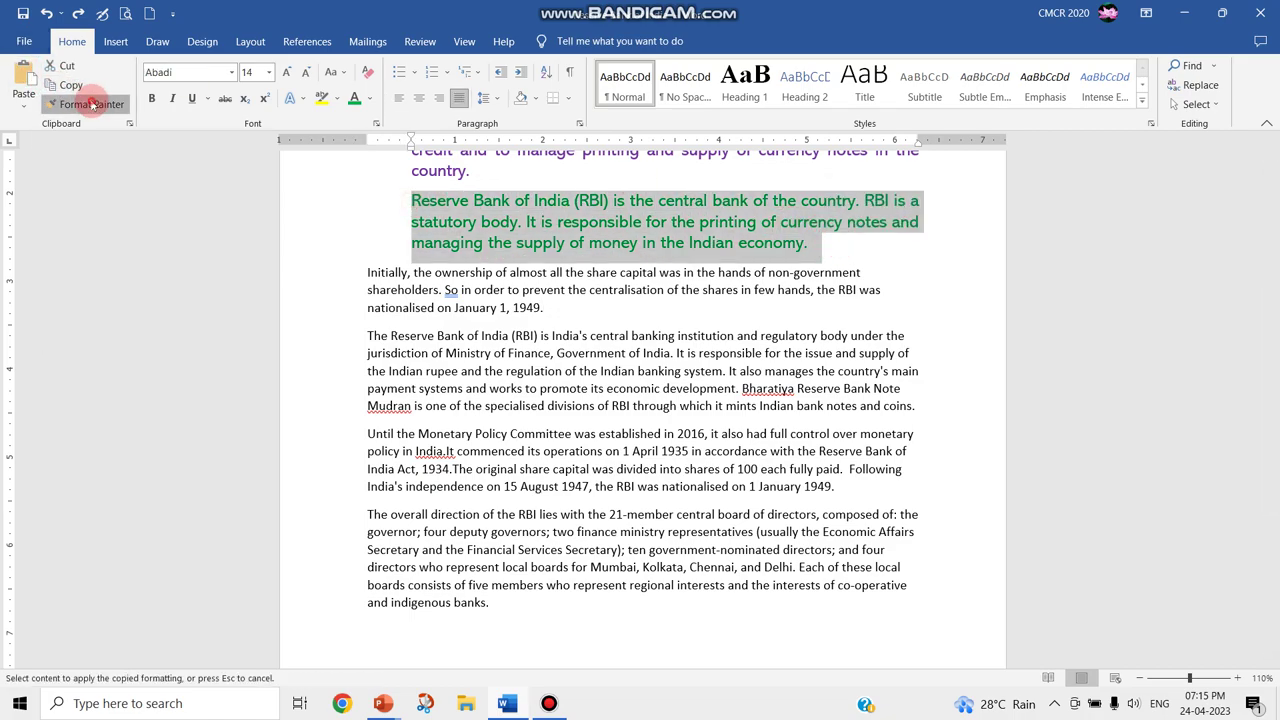
{"action": "left_click_drag", "start_coordinate": [365, 272], "coordinate": [555, 311]}
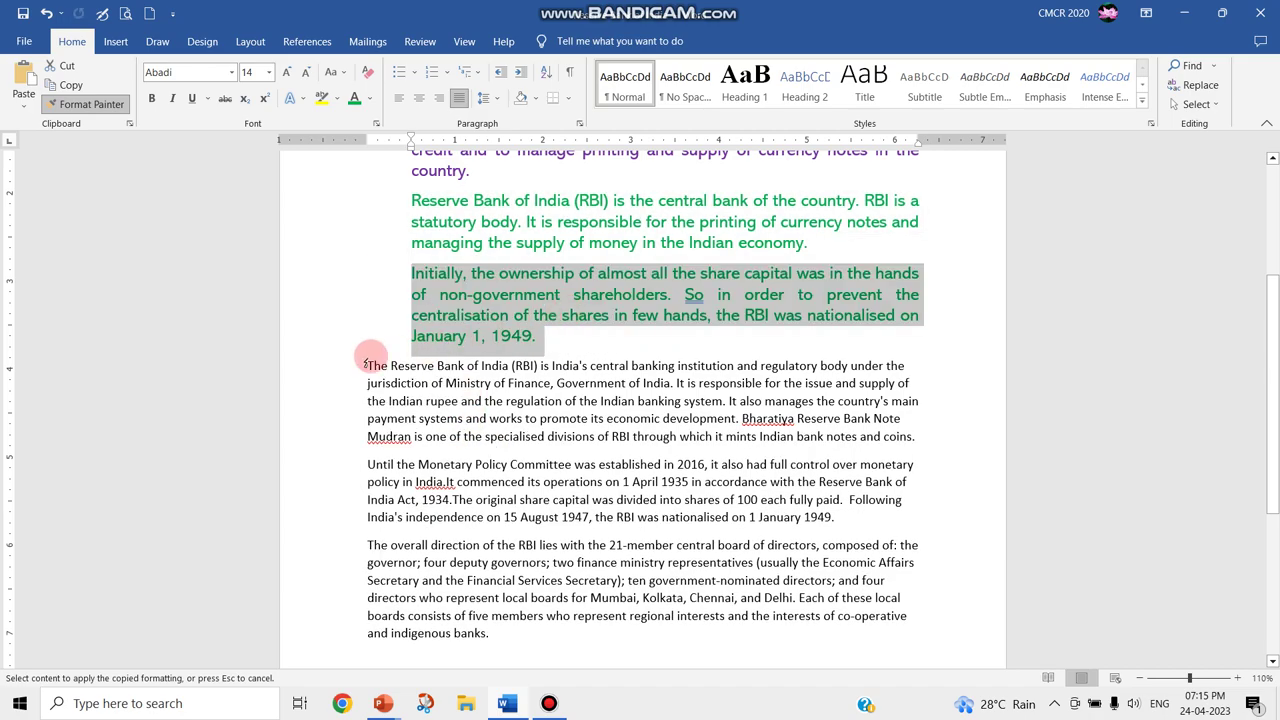
{"action": "mouse_move", "coordinate": [366, 366]}
{"action": "left_mouse_down"}
{"action": "mouse_move", "coordinate": [580, 382]}
{"action": "mouse_move", "coordinate": [938, 437]}
{"action": "left_mouse_up"}
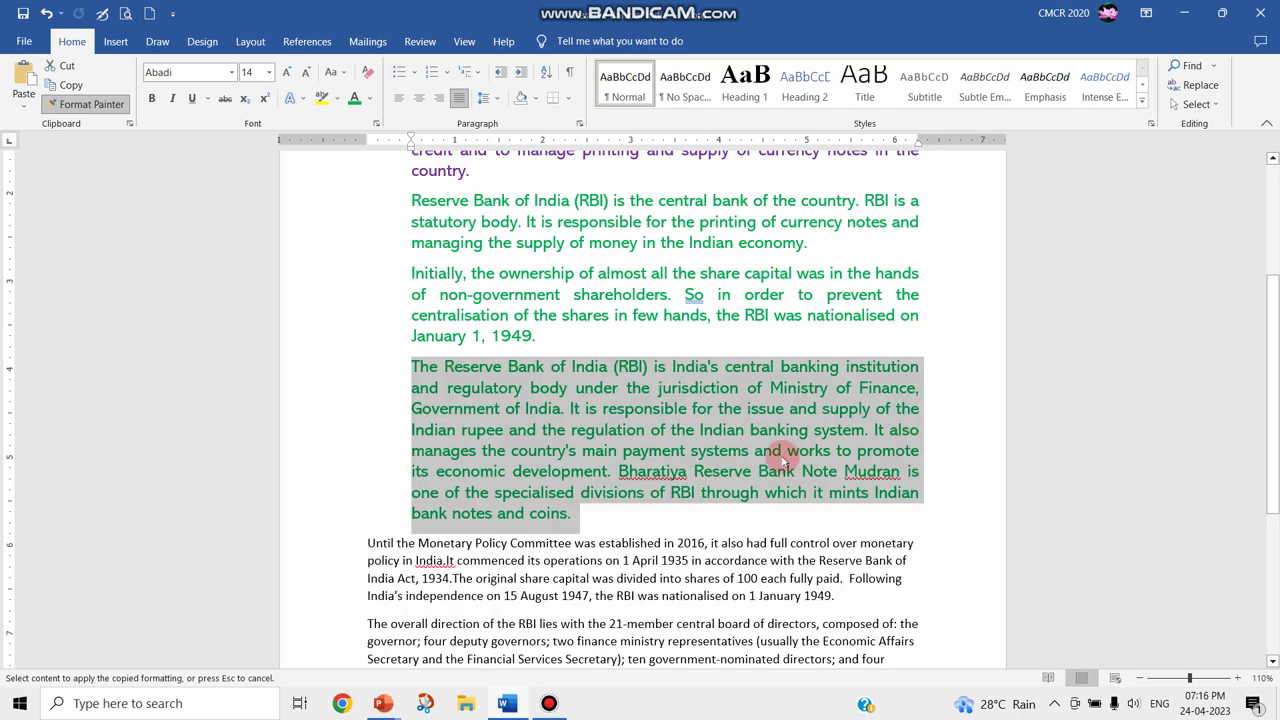
{"action": "mouse_move", "coordinate": [366, 541]}
{"action": "left_mouse_down"}
{"action": "mouse_move", "coordinate": [650, 565]}
{"action": "mouse_move", "coordinate": [843, 600]}
{"action": "left_mouse_up"}
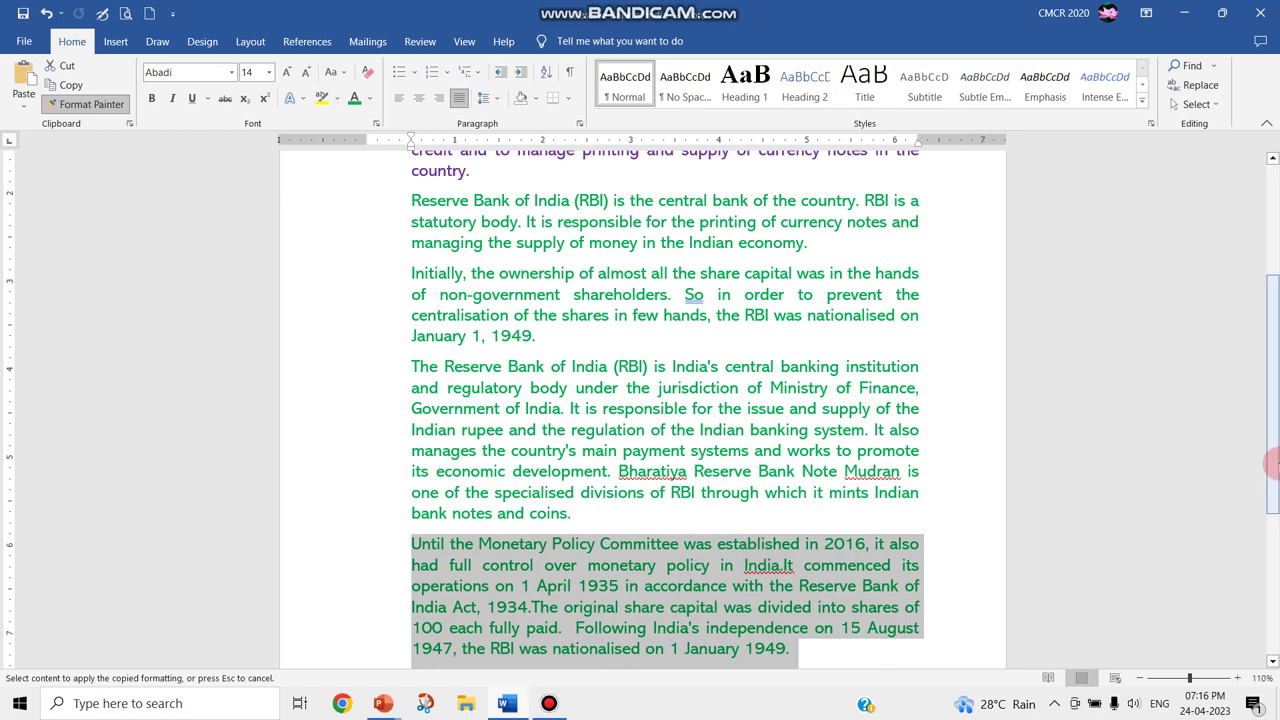
{"action": "left_click_drag", "start_coordinate": [1271, 478], "coordinate": [1271, 437]}
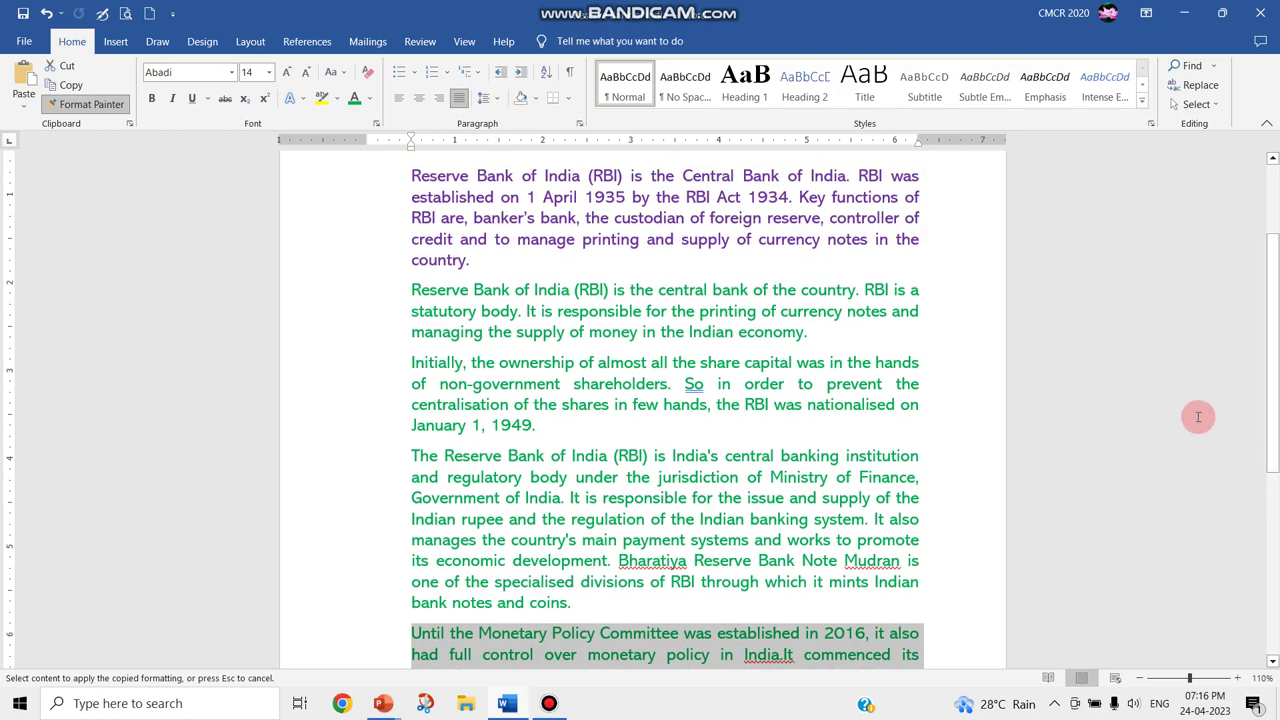
{"action": "key", "text": "Escape"}
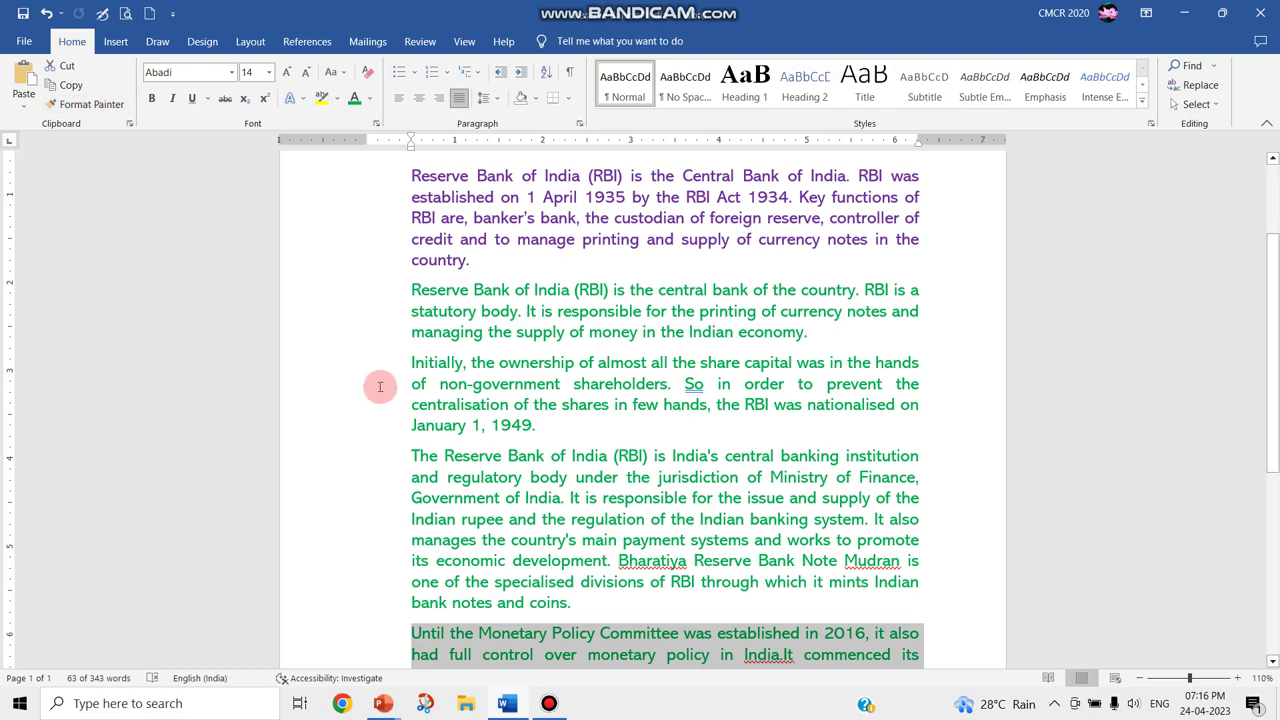